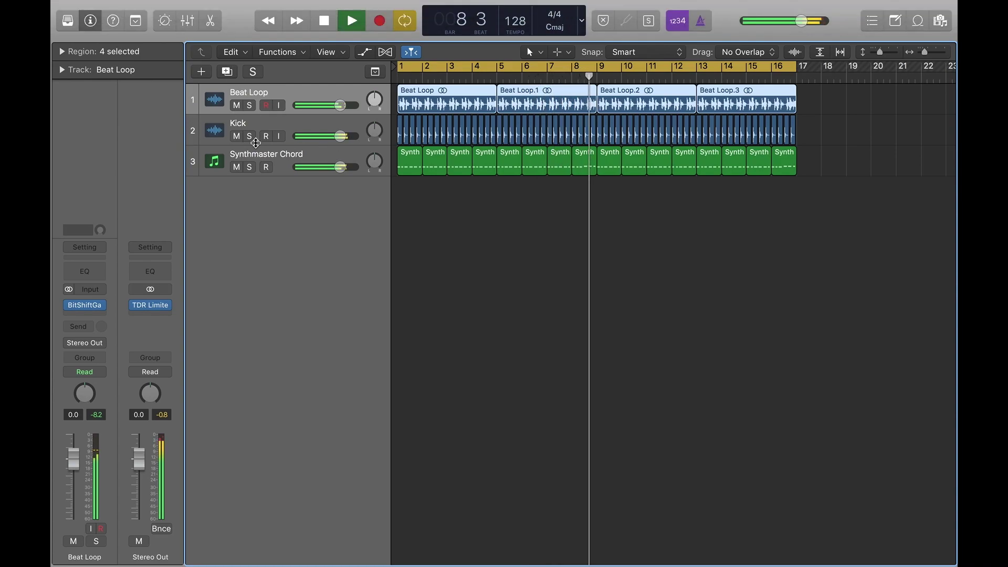
Step: Open the Track menu in the menu bar
{"action": "left_click", "coordinate": [210, 7]}
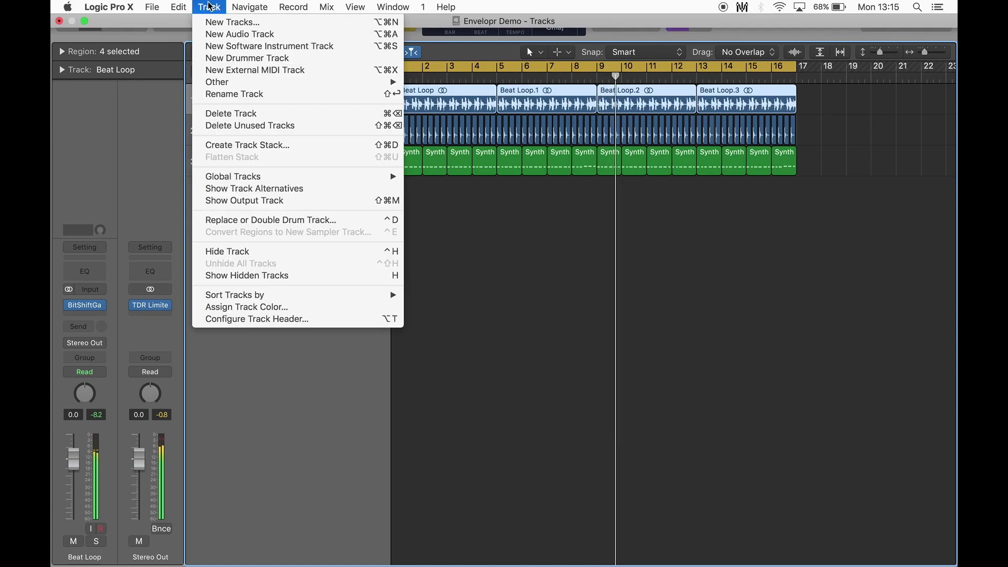
Step: Add a software instrument track, move it below Synthmaster Chord and rename it 'Guda Envelopr'
{"action": "left_click", "coordinate": [252, 46]}
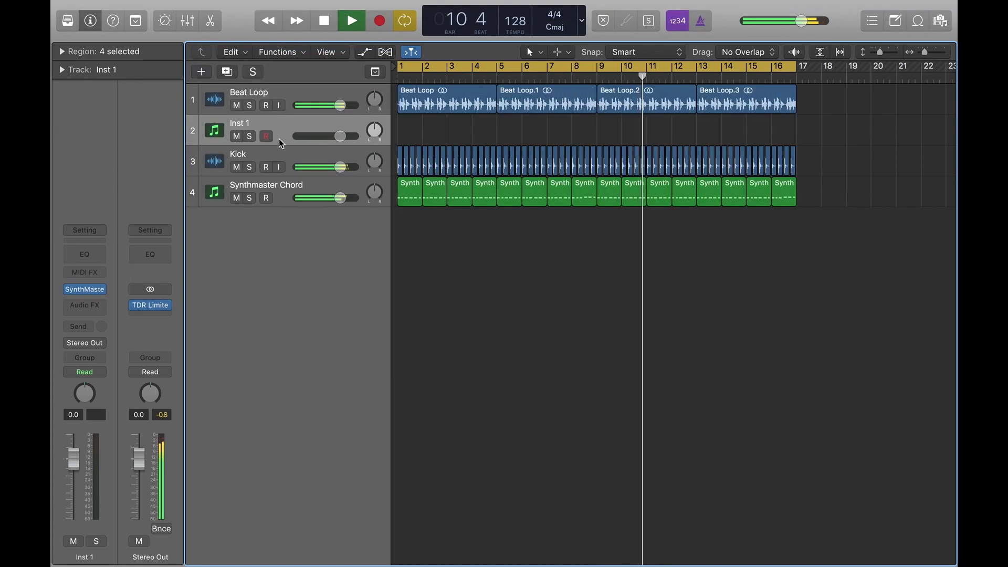
{"action": "left_click_drag", "start_coordinate": [279, 123], "coordinate": [262, 205]}
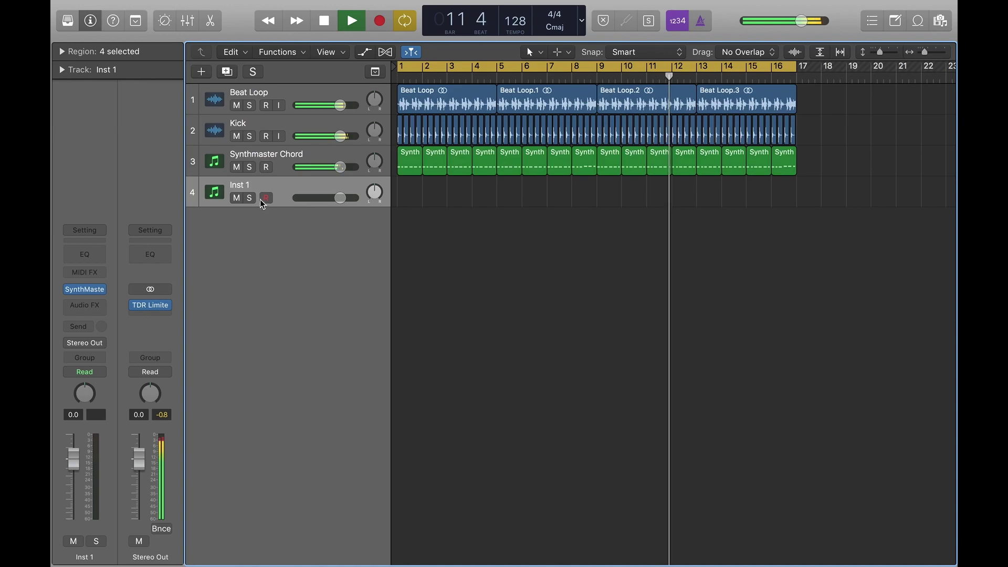
{"action": "double_click", "coordinate": [259, 185]}
{"action": "type", "text": "Guda Envelopr"}
{"action": "key", "text": "Return"}
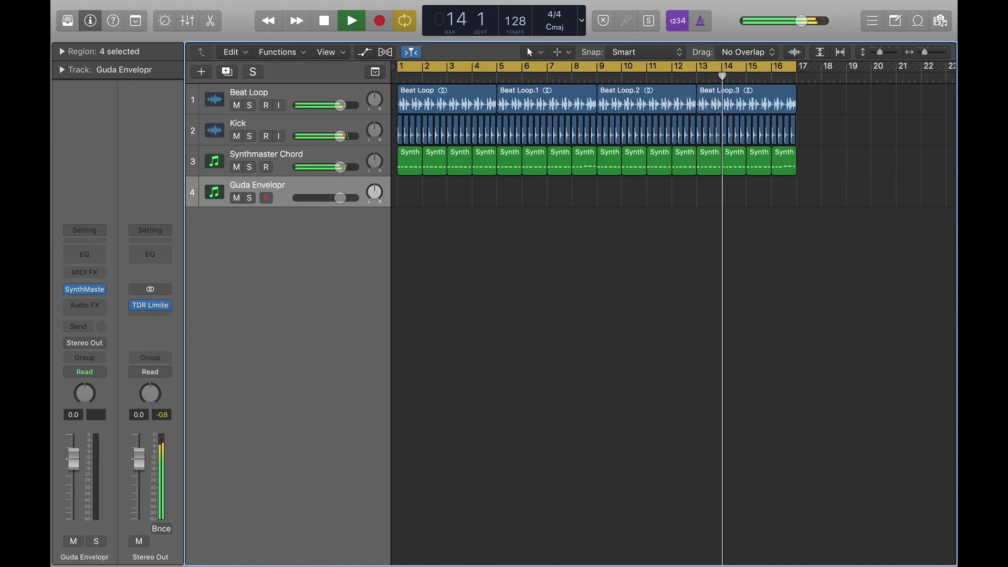
{"action": "left_click", "coordinate": [101, 289]}
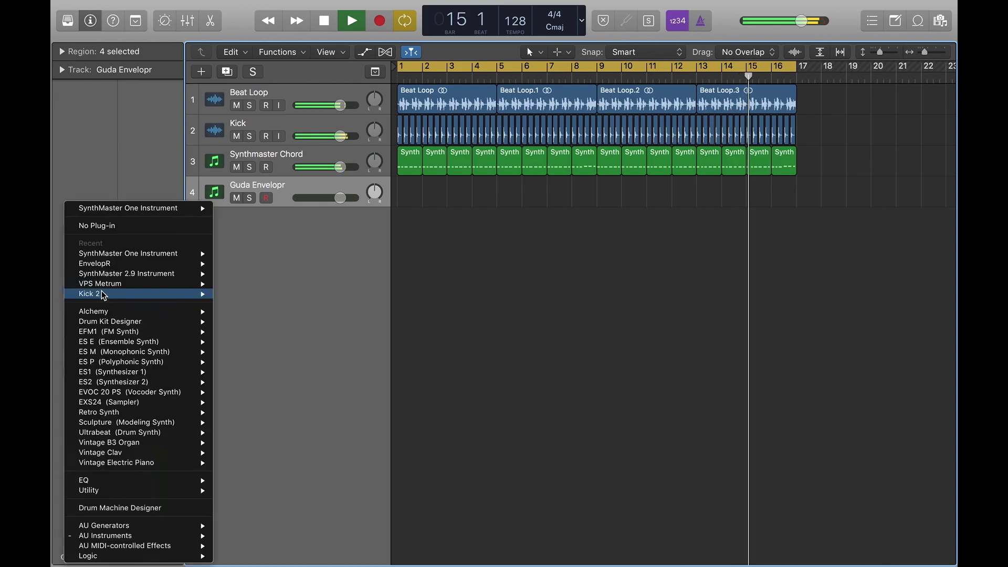
Step: Set the instrument slot to No Plug-in and insert the stereo GuDaAudio EnvelopR MIDI-controlled effect
{"action": "left_click", "coordinate": [105, 225]}
{"action": "left_click", "coordinate": [105, 290]}
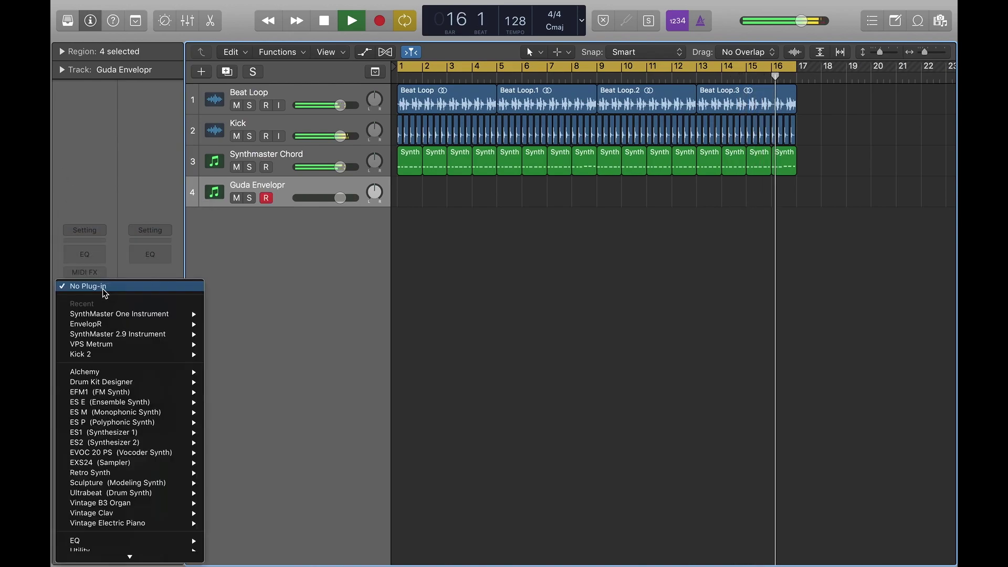
{"action": "mouse_move", "coordinate": [130, 556]}
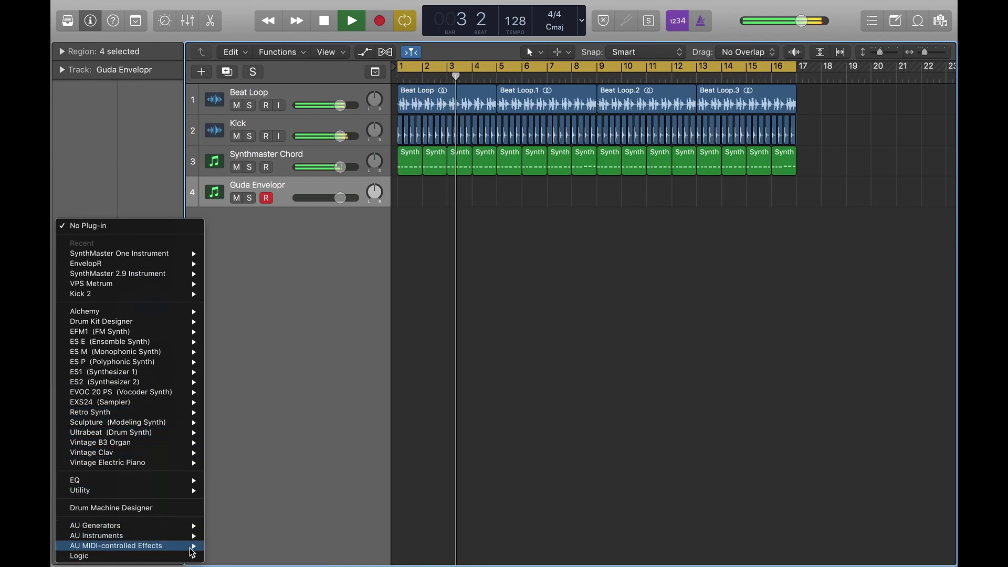
{"action": "mouse_move", "coordinate": [193, 550]}
{"action": "mouse_move", "coordinate": [310, 395]}
{"action": "mouse_move", "coordinate": [346, 394]}
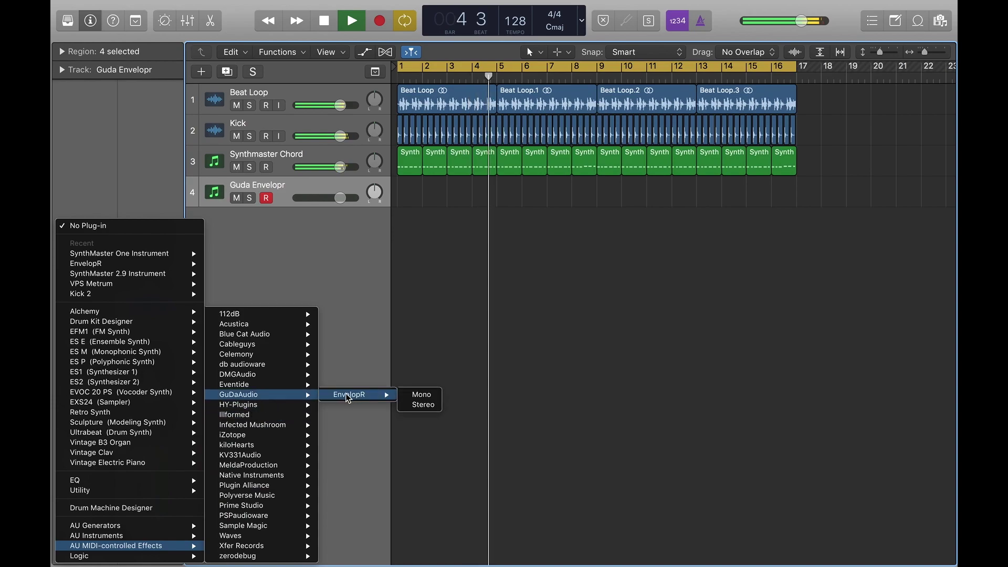
{"action": "left_click", "coordinate": [423, 405]}
{"action": "left_click_drag", "start_coordinate": [543, 92], "coordinate": [797, 110]}
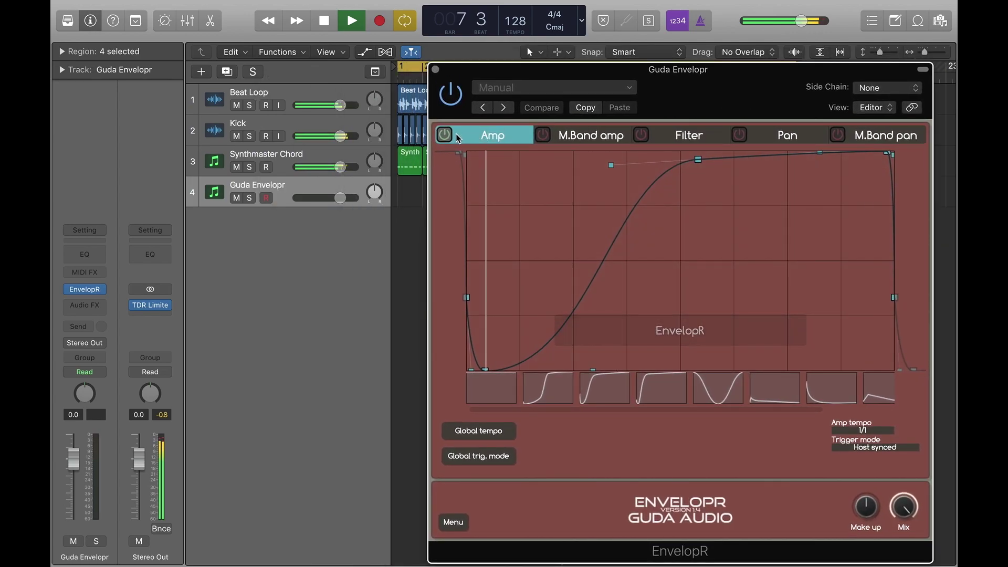
Step: Disable EnvelopR's Amp envelope and switch to its Filter envelope page
{"action": "left_click", "coordinate": [447, 136]}
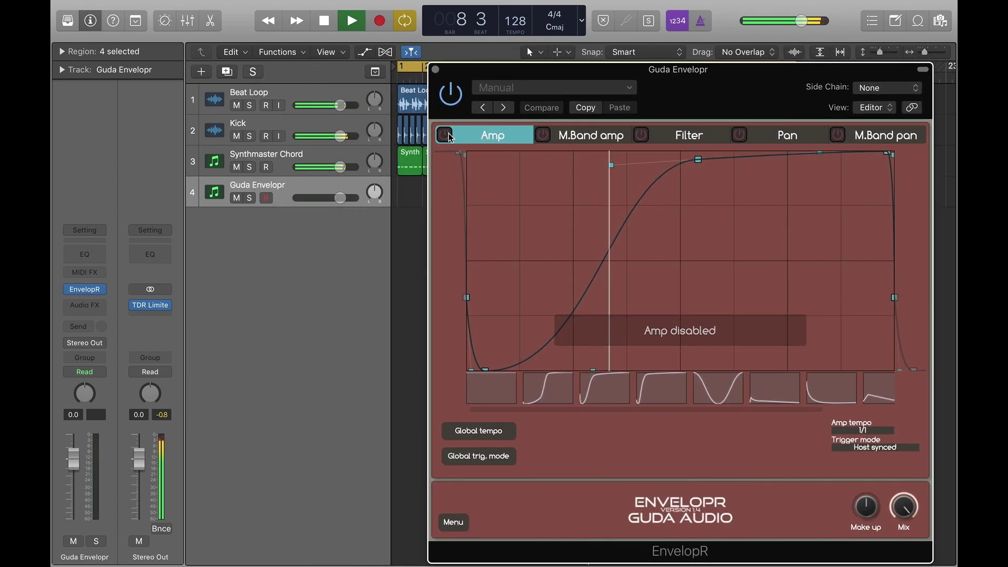
{"action": "left_click", "coordinate": [692, 137]}
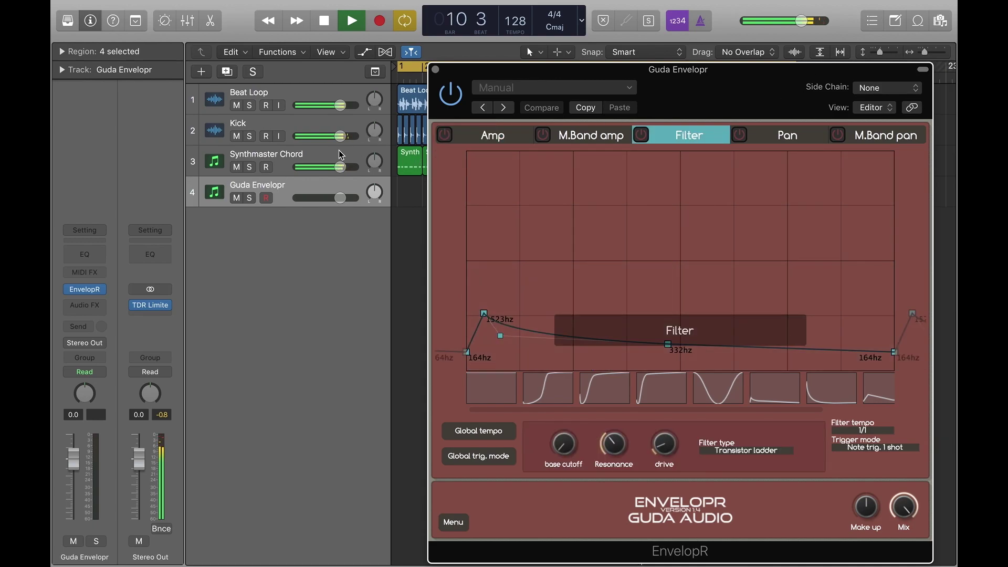
{"action": "left_click", "coordinate": [272, 175]}
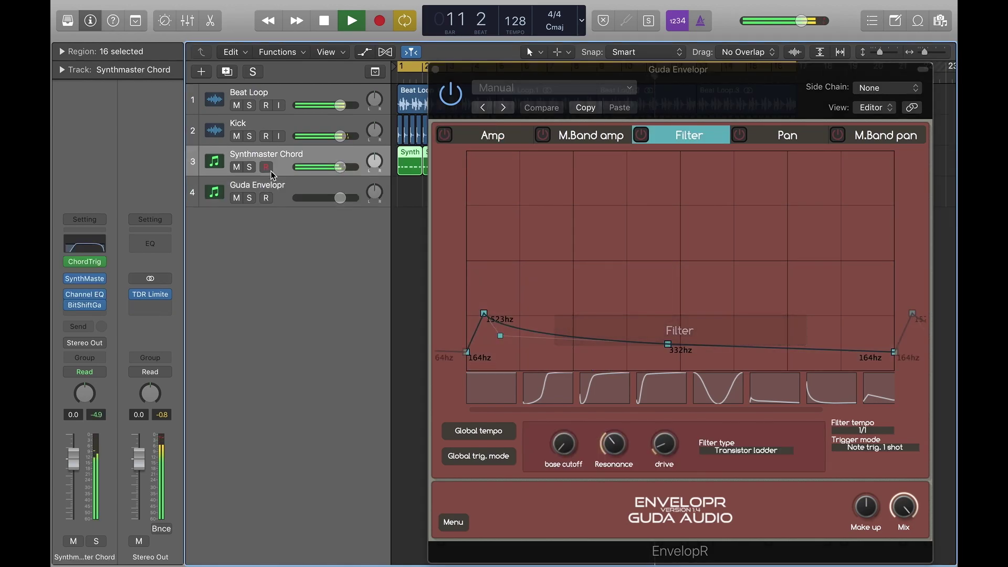
Step: Set Synthmaster Chord's output to No Output and EnvelopR's side chain to Synthmaster Chord (Inst 2)
{"action": "left_click", "coordinate": [90, 344]}
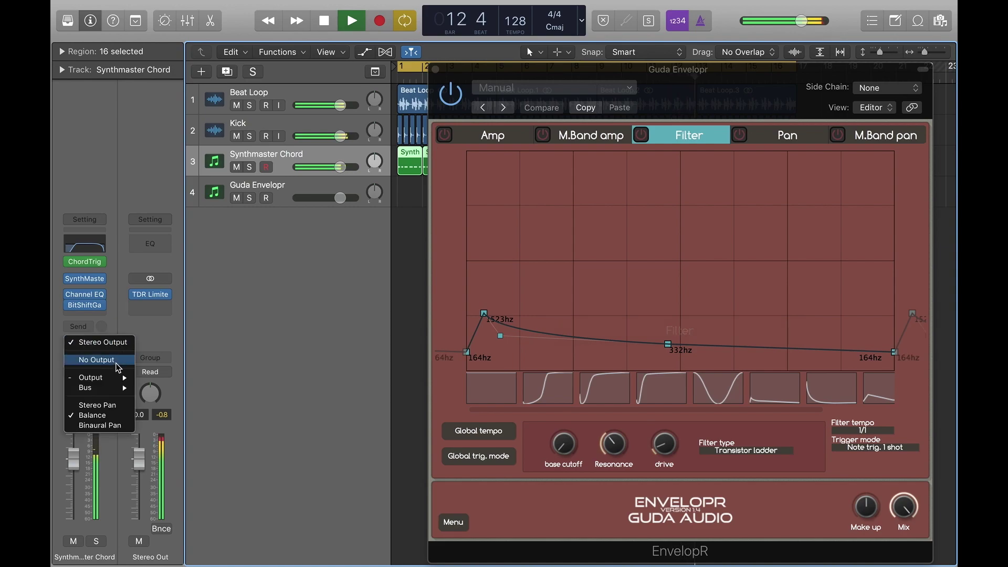
{"action": "left_click", "coordinate": [116, 360]}
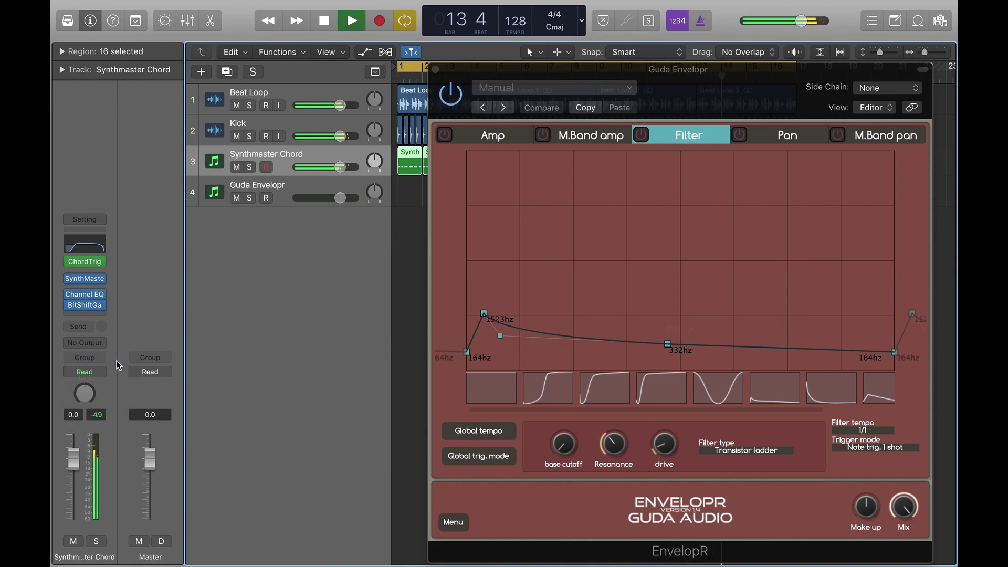
{"action": "left_click", "coordinate": [881, 88]}
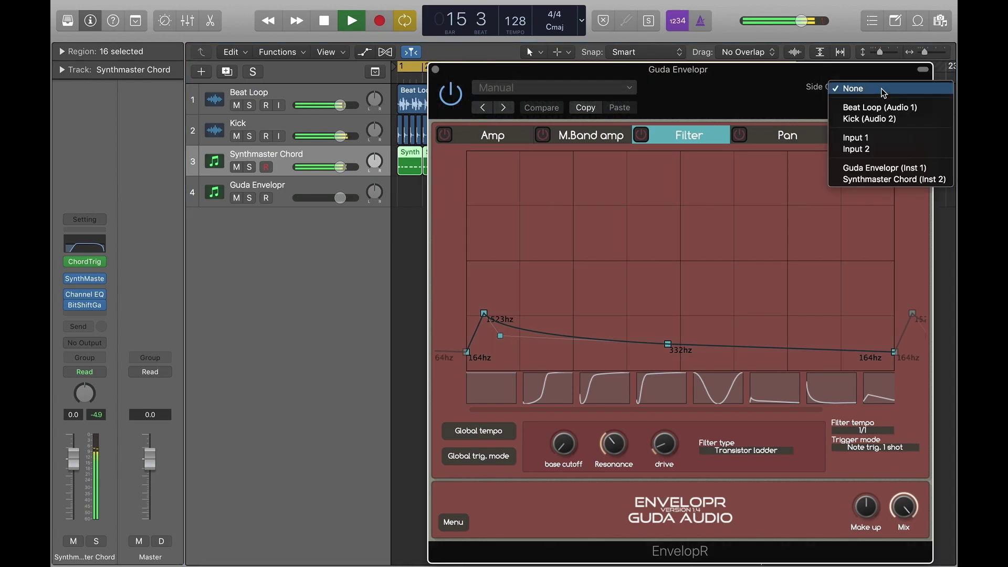
{"action": "left_click", "coordinate": [909, 178]}
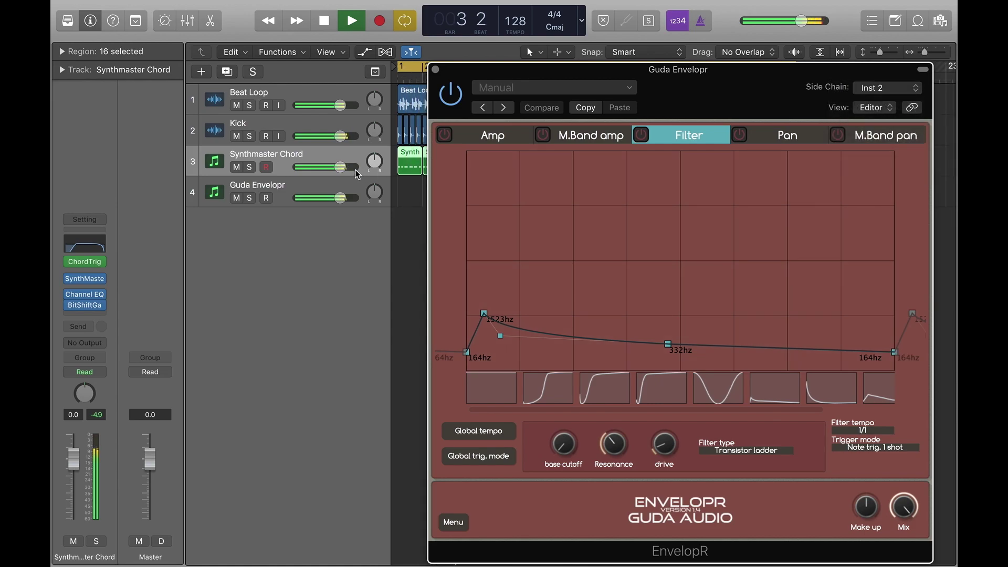
{"action": "left_click", "coordinate": [309, 188]}
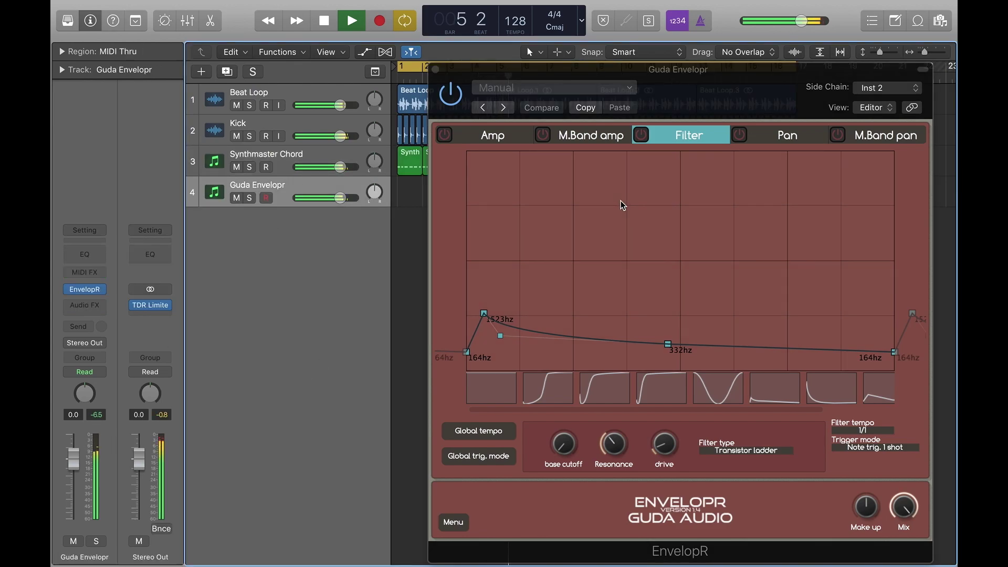
{"action": "left_click_drag", "start_coordinate": [717, 78], "coordinate": [693, 282]}
Step: Duplicate the 16 Synthmaster Chord regions onto Guda Envelopr and switch on EnvelopR's Filter envelope
{"action": "left_click", "coordinate": [412, 167]}
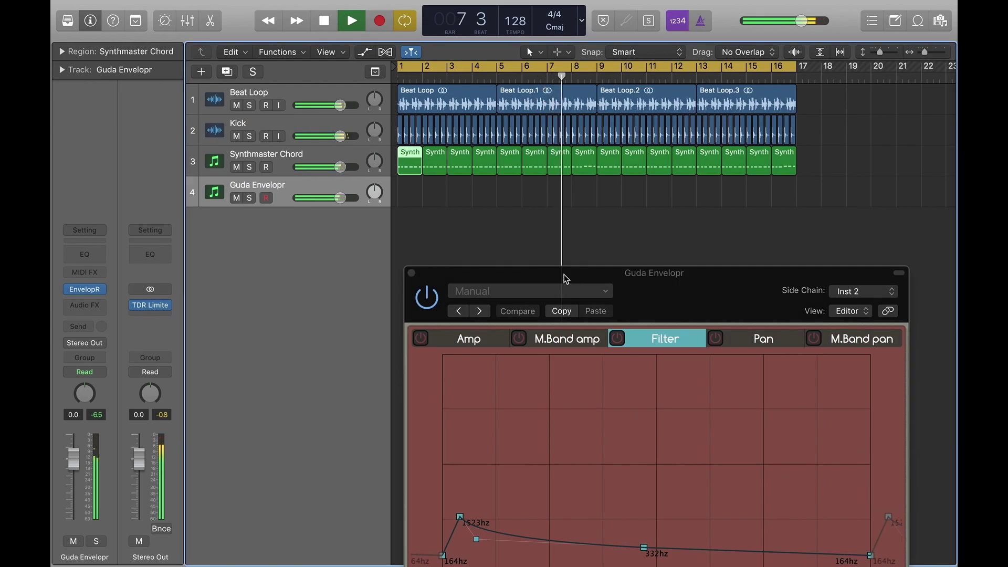
{"action": "left_click_drag", "start_coordinate": [569, 279], "coordinate": [653, 342]}
{"action": "left_click_drag", "start_coordinate": [842, 171], "coordinate": [407, 197]}
{"action": "left_click_drag", "start_coordinate": [772, 337], "coordinate": [580, 45]}
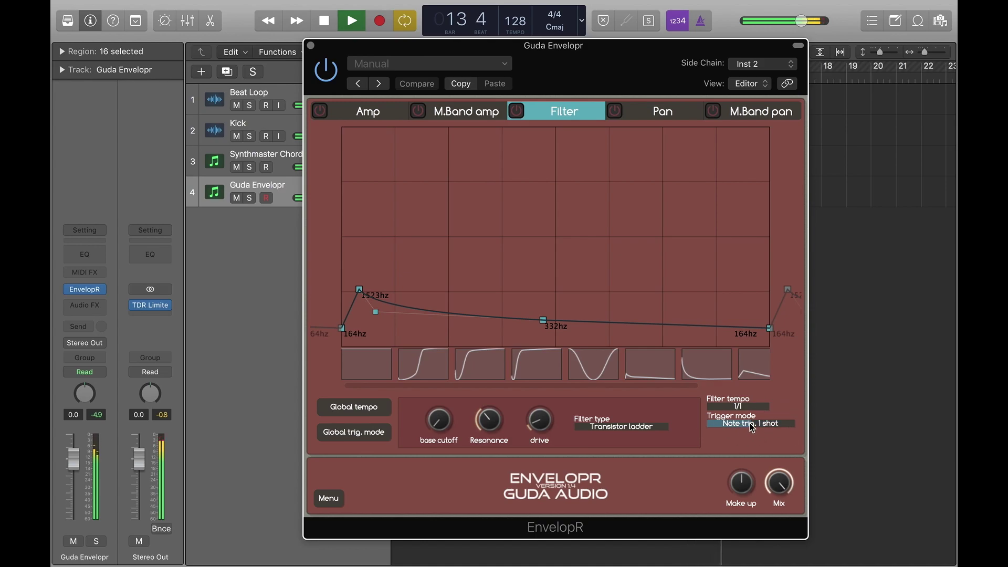
{"action": "left_click", "coordinate": [517, 112]}
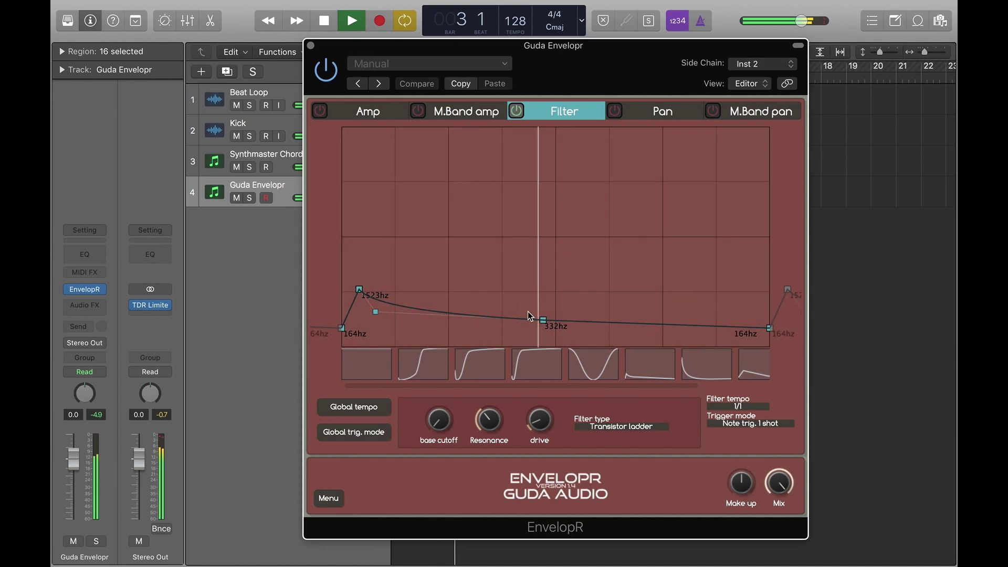
Step: Raise the filter's base cutoff and drive, then apply the sharp decay shape to the envelope
{"action": "left_click_drag", "start_coordinate": [439, 415], "coordinate": [467, 457]}
{"action": "left_click_drag", "start_coordinate": [531, 418], "coordinate": [544, 312]}
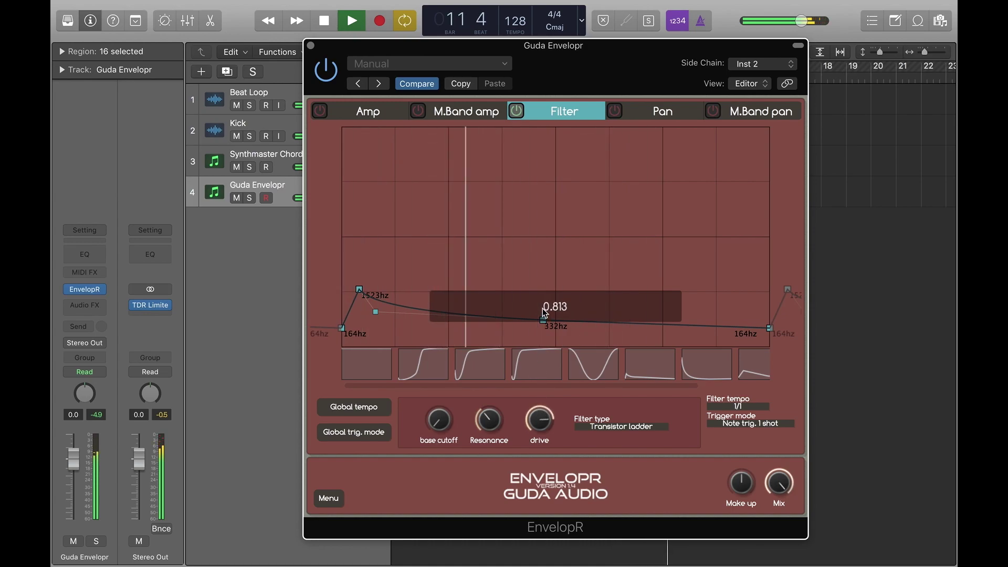
{"action": "left_click_drag", "start_coordinate": [438, 424], "coordinate": [456, 445]}
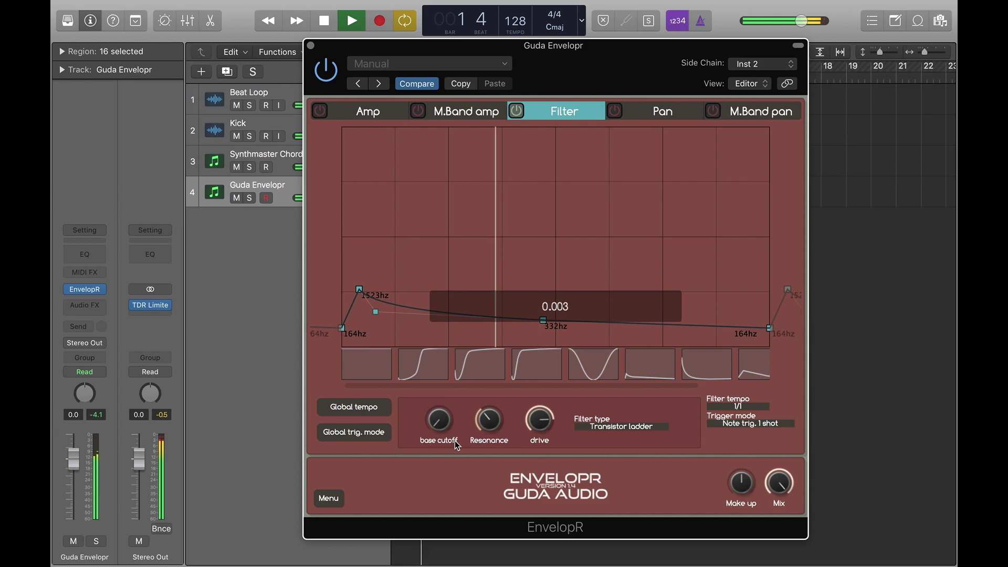
{"action": "left_click", "coordinate": [717, 371]}
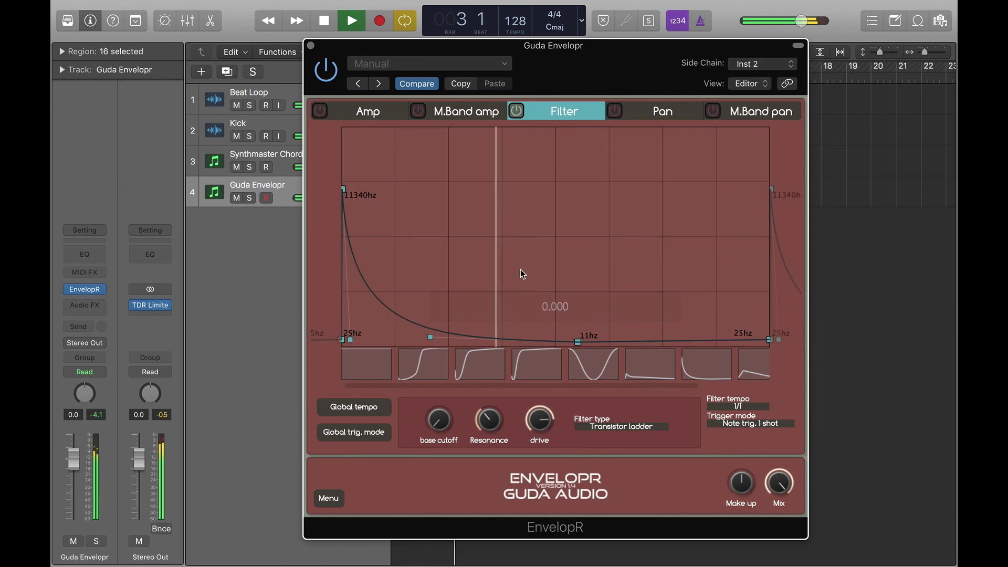
Step: Reshape the filter envelope, raising its starting frequency to 21798hz and adjusting the middle node
{"action": "left_click_drag", "start_coordinate": [430, 340], "coordinate": [432, 314]}
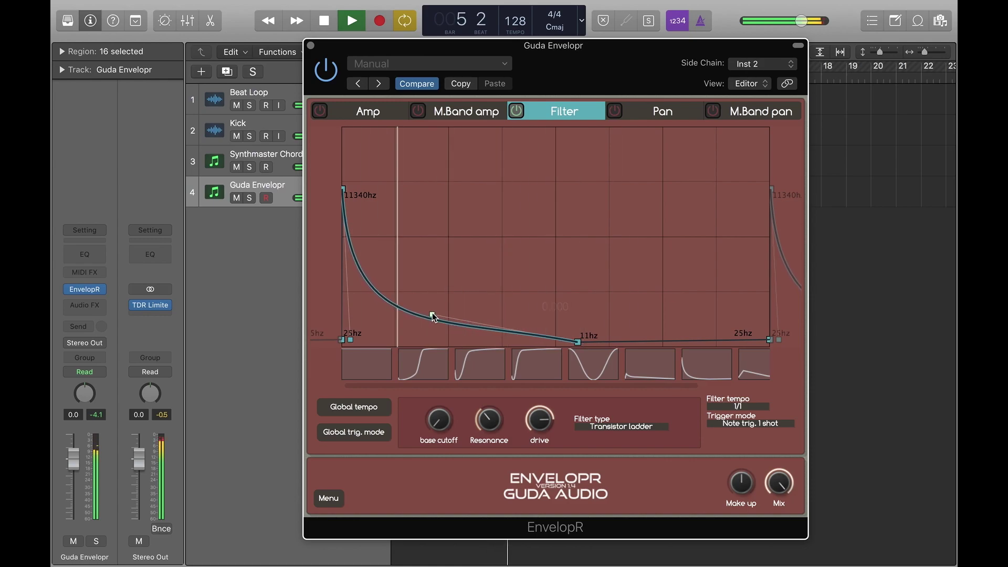
{"action": "left_click_drag", "start_coordinate": [344, 188], "coordinate": [344, 128]}
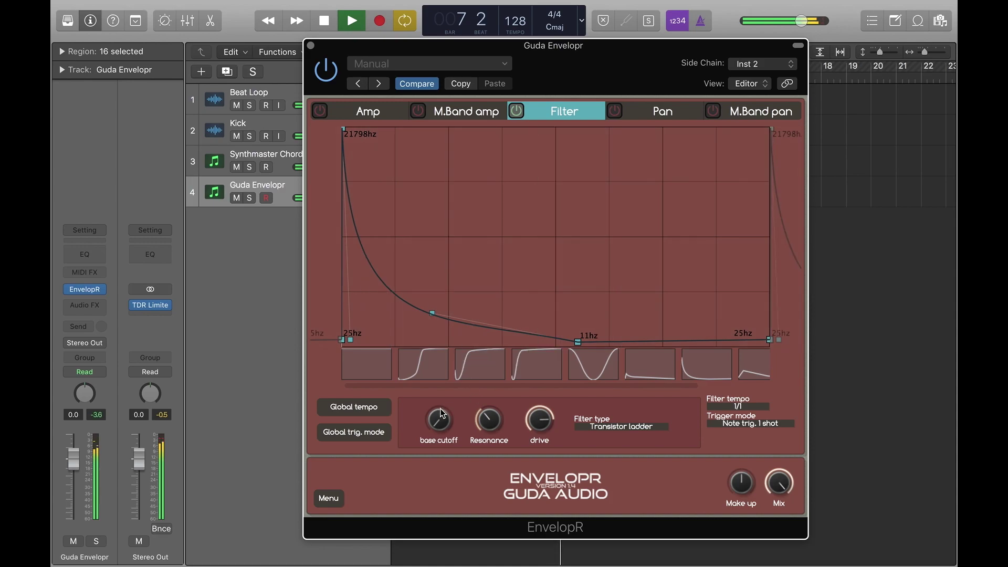
{"action": "mouse_move", "coordinate": [438, 423]}
{"action": "left_mouse_down"}
{"action": "mouse_move", "coordinate": [445, 386]}
{"action": "mouse_move", "coordinate": [446, 412]}
{"action": "left_mouse_up"}
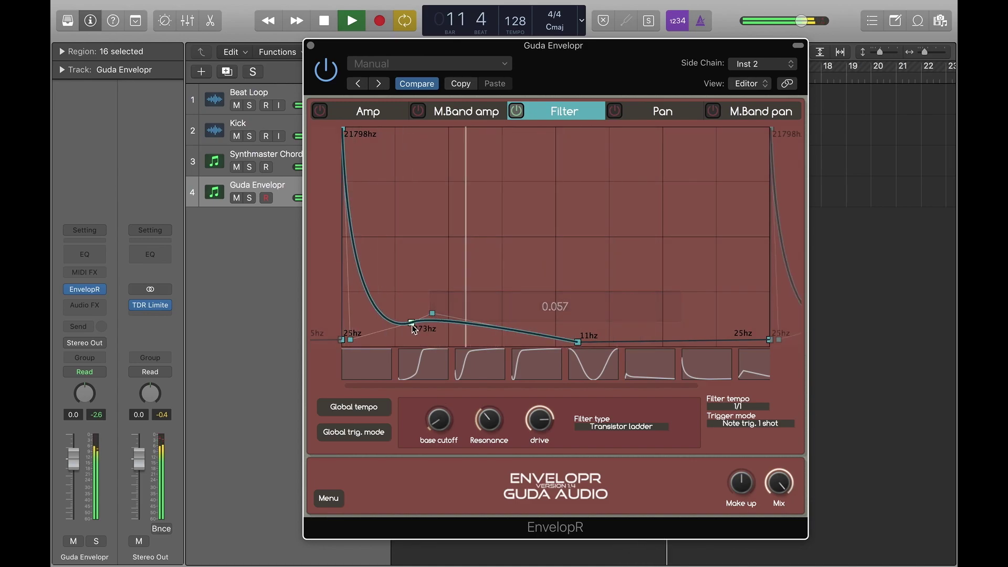
{"action": "left_click_drag", "start_coordinate": [464, 303], "coordinate": [466, 256]}
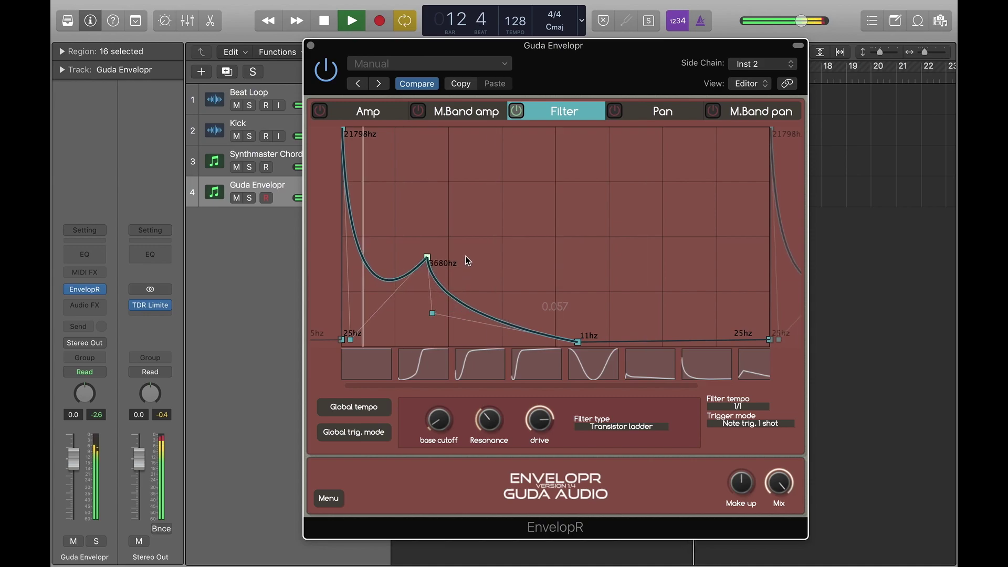
{"action": "left_click_drag", "start_coordinate": [436, 313], "coordinate": [452, 289]}
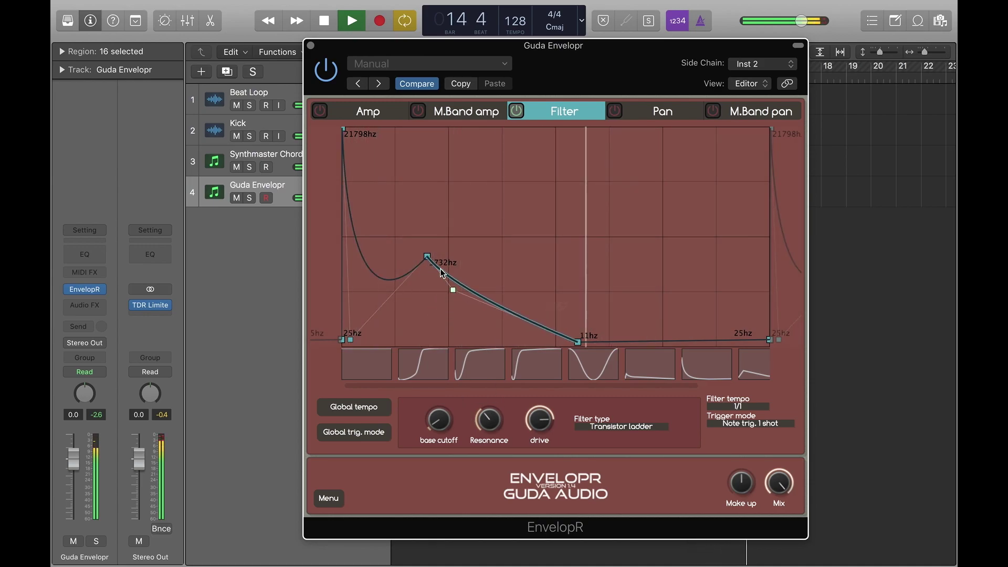
{"action": "left_click_drag", "start_coordinate": [427, 257], "coordinate": [420, 313]}
Step: Refine the envelope nodes, bringing the low node to 449hz, and set filter type to SVF Peak
{"action": "left_click_drag", "start_coordinate": [443, 425], "coordinate": [445, 400]}
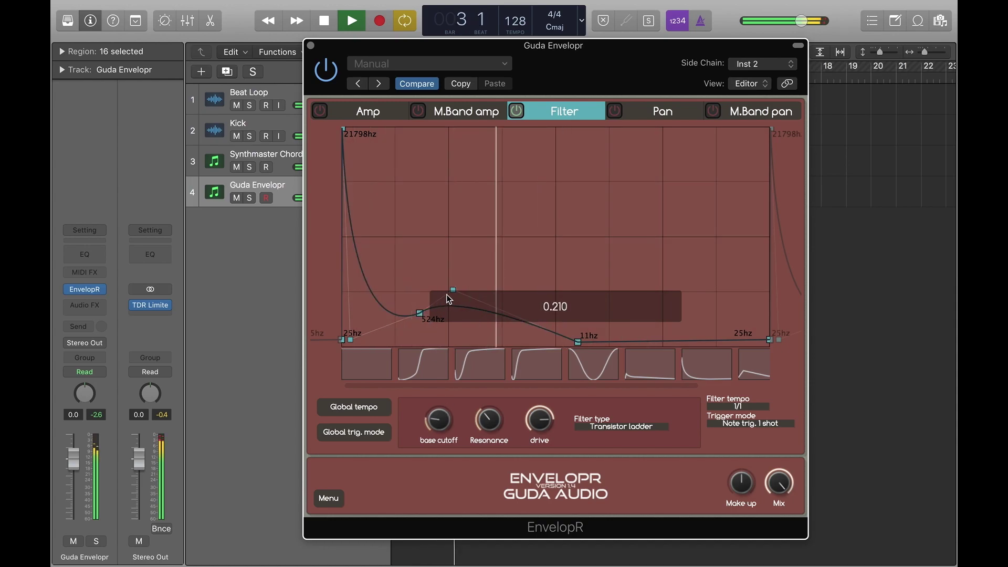
{"action": "left_click_drag", "start_coordinate": [453, 295], "coordinate": [449, 324]}
{"action": "double_click", "coordinate": [420, 313]}
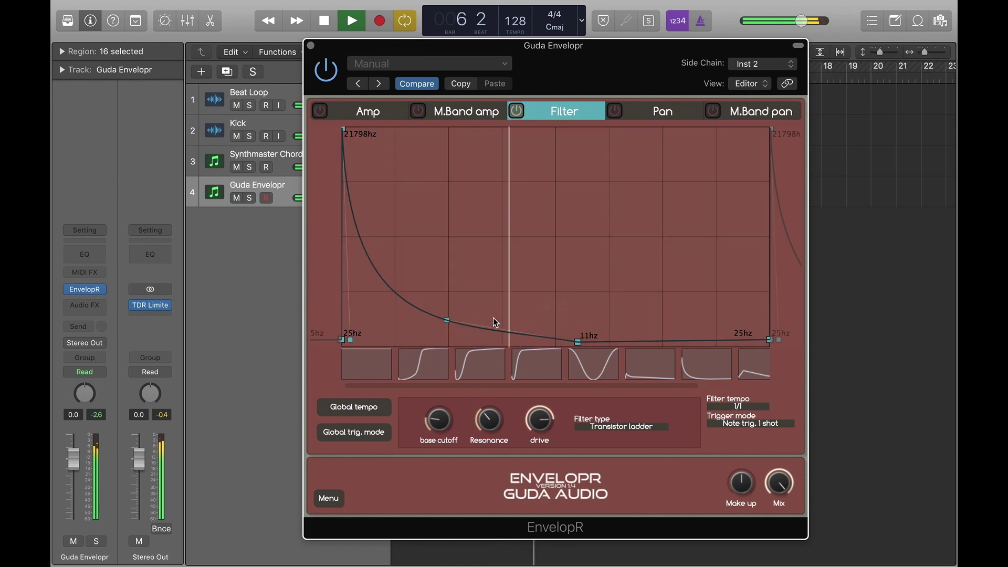
{"action": "left_click_drag", "start_coordinate": [578, 342], "coordinate": [581, 318]}
{"action": "left_click_drag", "start_coordinate": [439, 419], "coordinate": [440, 455]}
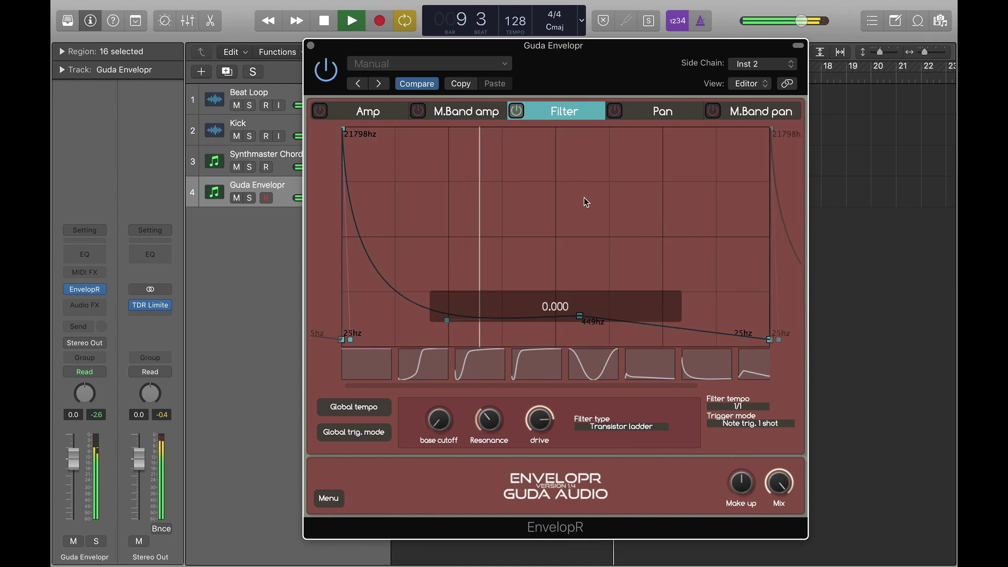
{"action": "left_click", "coordinate": [378, 114]}
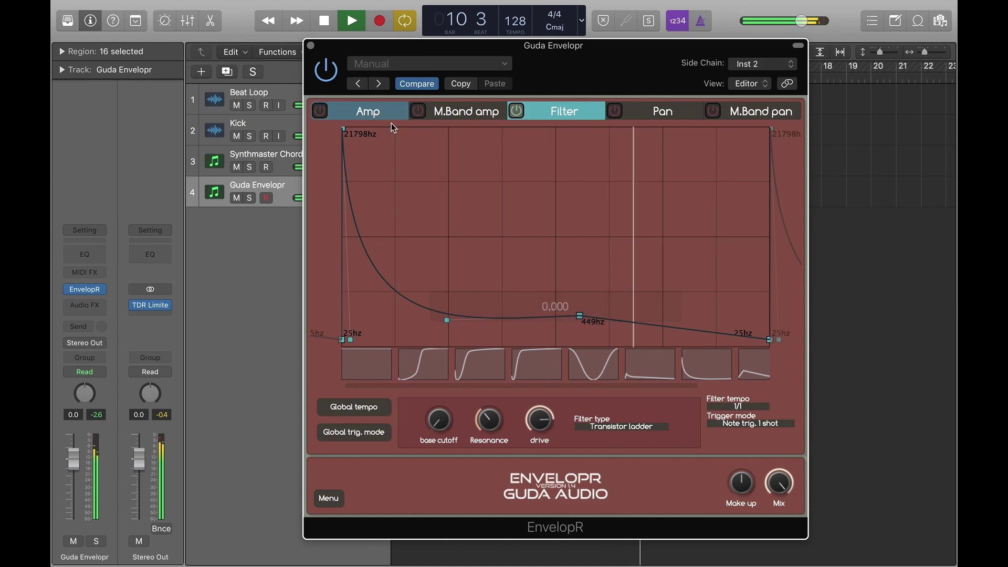
{"action": "left_click", "coordinate": [612, 427]}
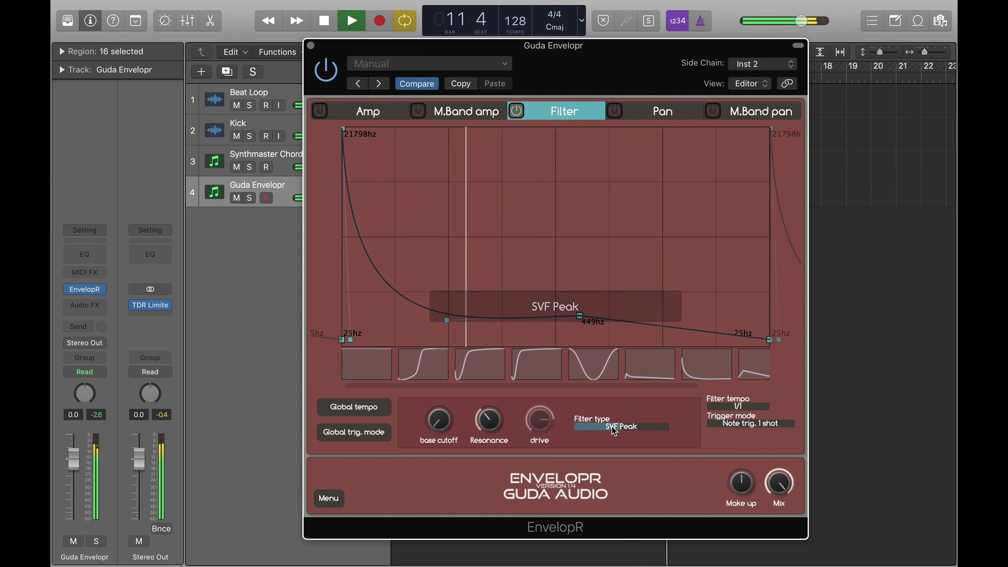
Step: Step the filter type through SVF notch, 2p band pass and 2p high pass to SVF 2p low pass
{"action": "left_click", "coordinate": [612, 426]}
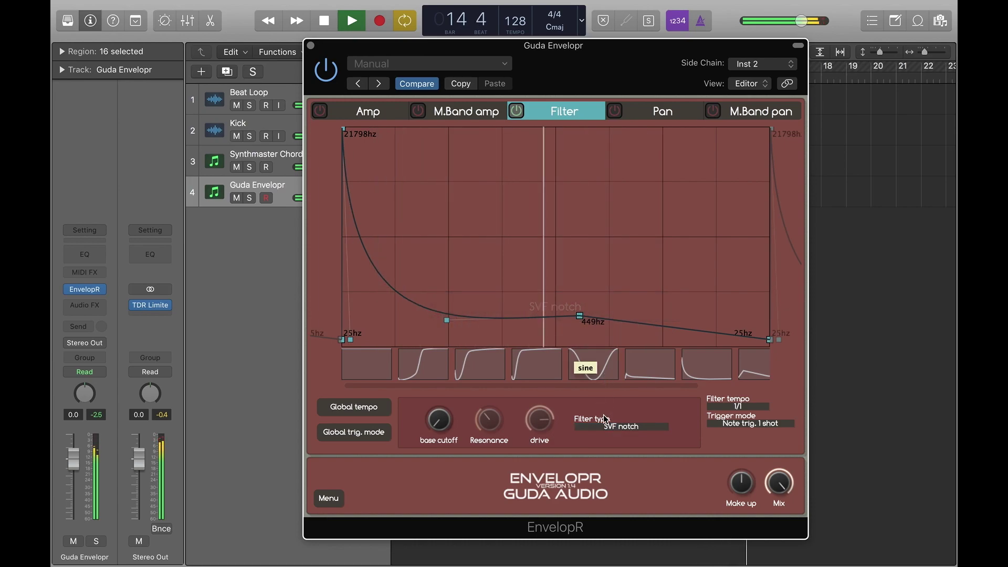
{"action": "left_click", "coordinate": [596, 428]}
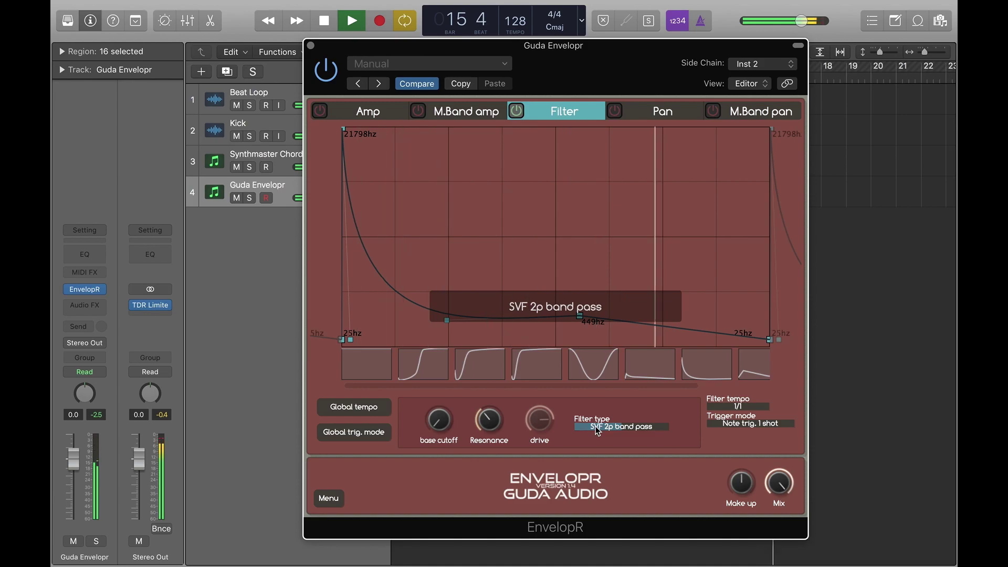
{"action": "left_click", "coordinate": [598, 428]}
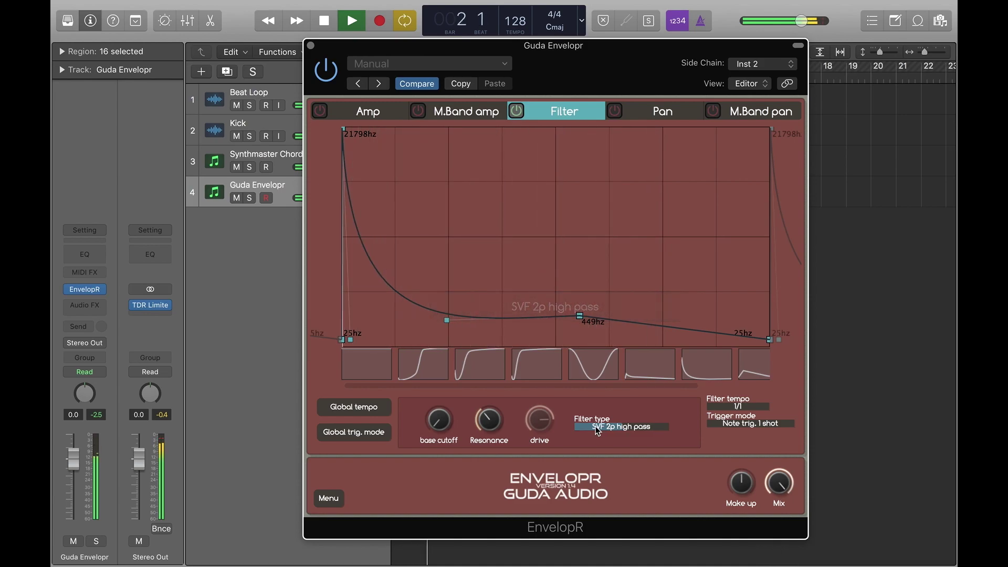
{"action": "left_click", "coordinate": [597, 428]}
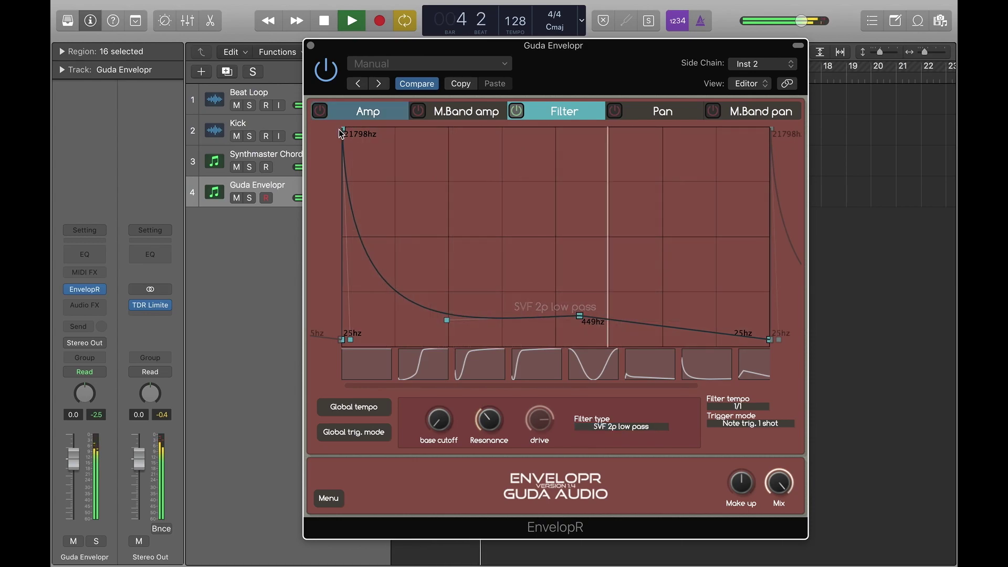
Step: Lower the envelope's starting frequency to 4841hz and raise the base cutoff to 0.247
{"action": "left_click_drag", "start_coordinate": [343, 129], "coordinate": [324, 243]}
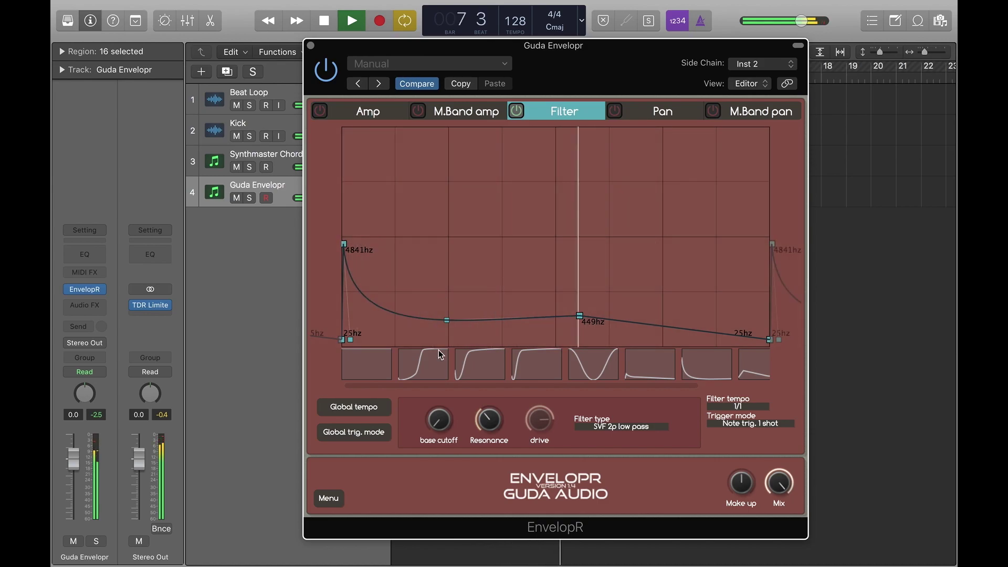
{"action": "mouse_move", "coordinate": [440, 419]}
{"action": "left_click_drag", "start_coordinate": [440, 418], "coordinate": [447, 392]}
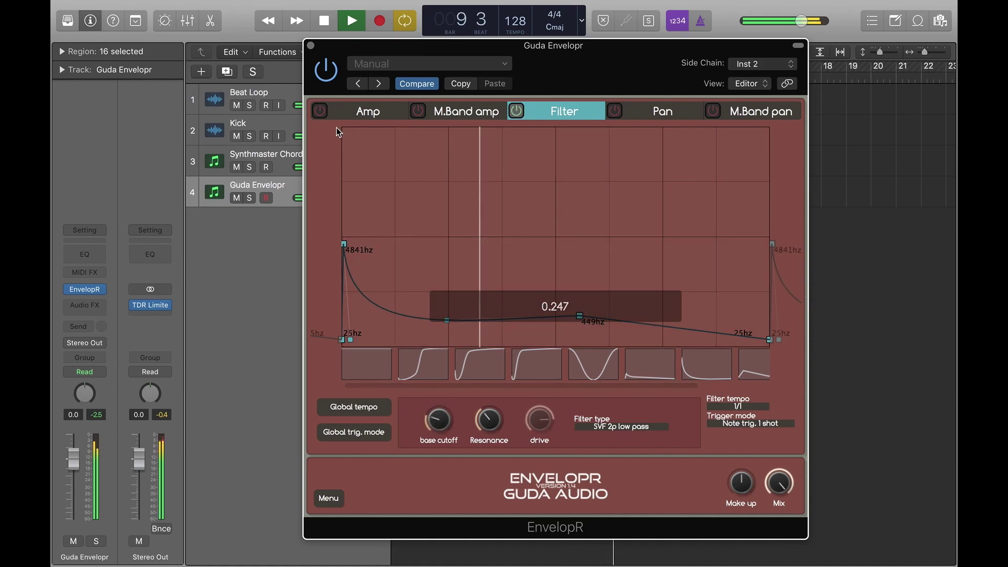
{"action": "left_click", "coordinate": [320, 111]}
Step: Insert a stereo Echo after EnvelopR on the Guda Envelopr track
{"action": "left_click", "coordinate": [370, 114]}
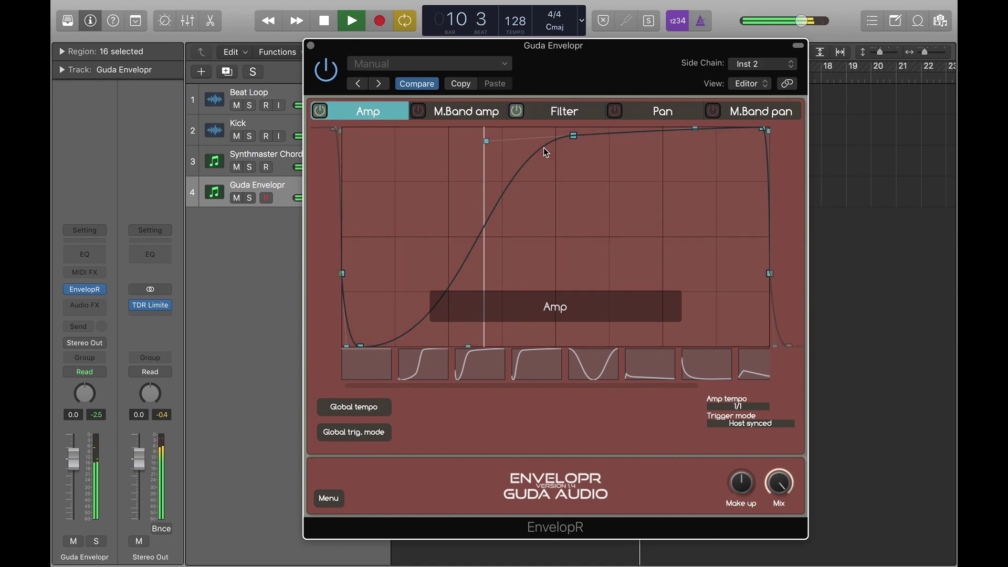
{"action": "left_click", "coordinate": [102, 307]}
{"action": "mouse_move", "coordinate": [136, 339]}
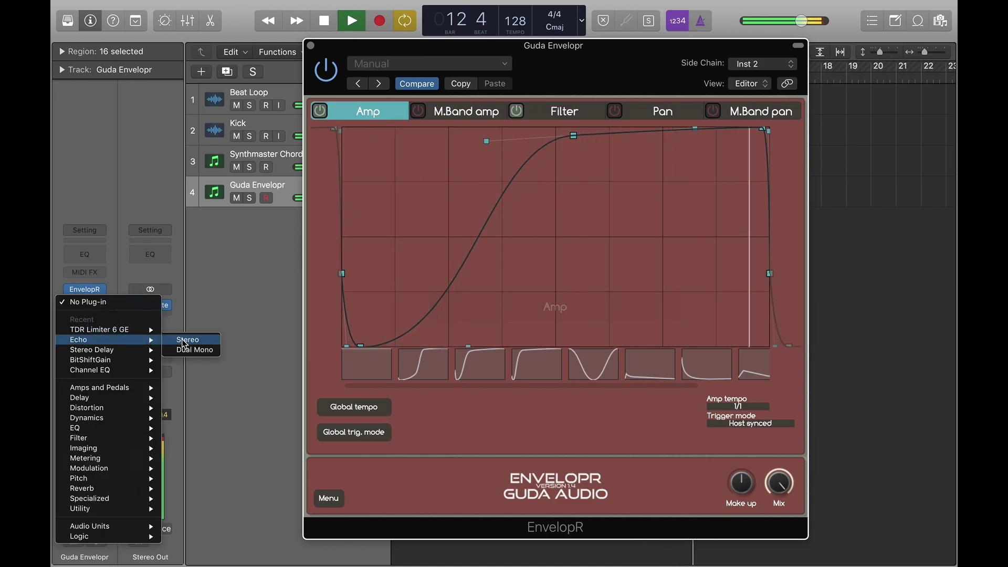
{"action": "left_click", "coordinate": [188, 340]}
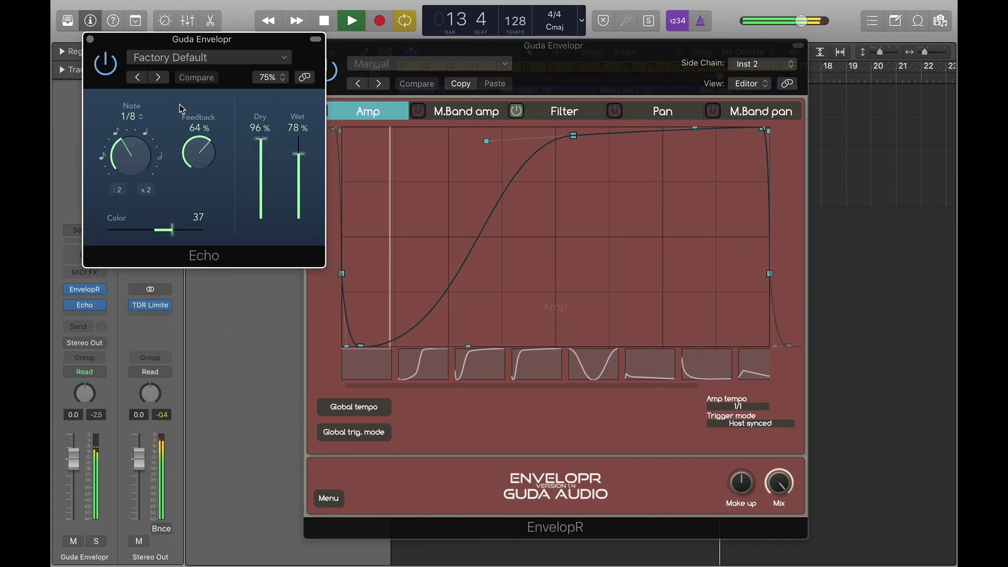
Step: Set the Echo to 1/8 dotted, 100% dry and 41% wet, then close its window
{"action": "left_click_drag", "start_coordinate": [126, 146], "coordinate": [136, 116]}
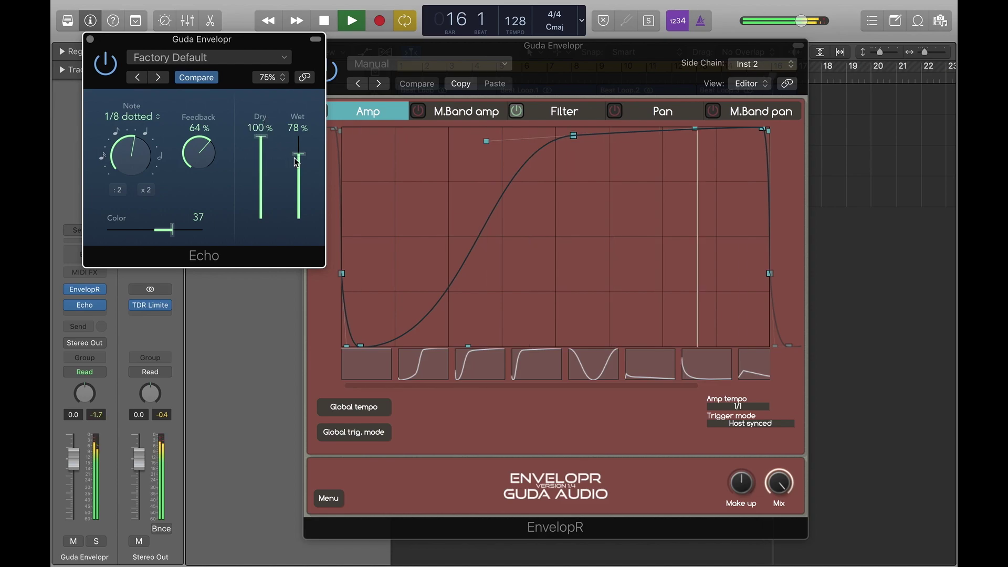
{"action": "left_click_drag", "start_coordinate": [305, 164], "coordinate": [302, 188]}
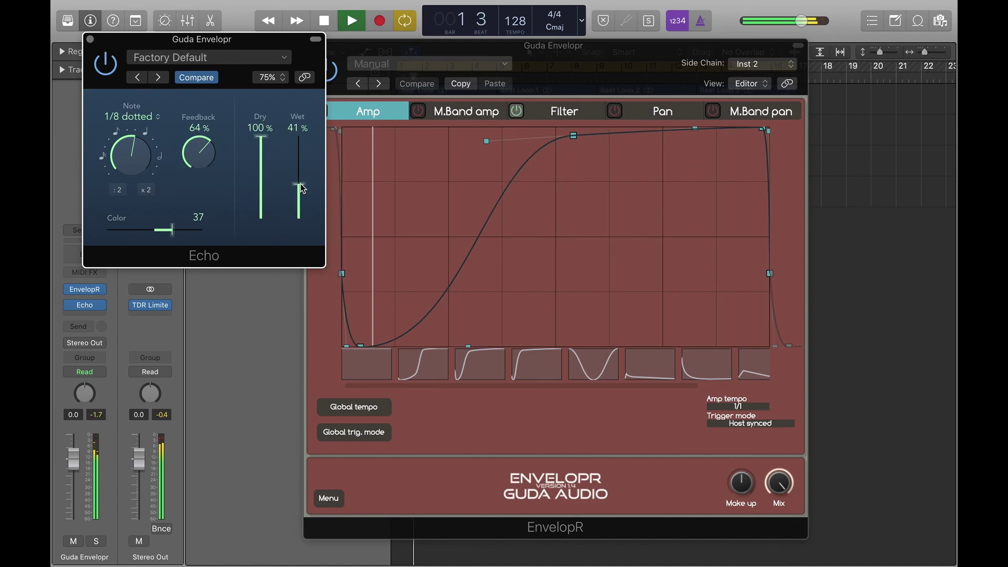
{"action": "left_click", "coordinate": [90, 40]}
{"action": "left_click", "coordinate": [556, 115]}
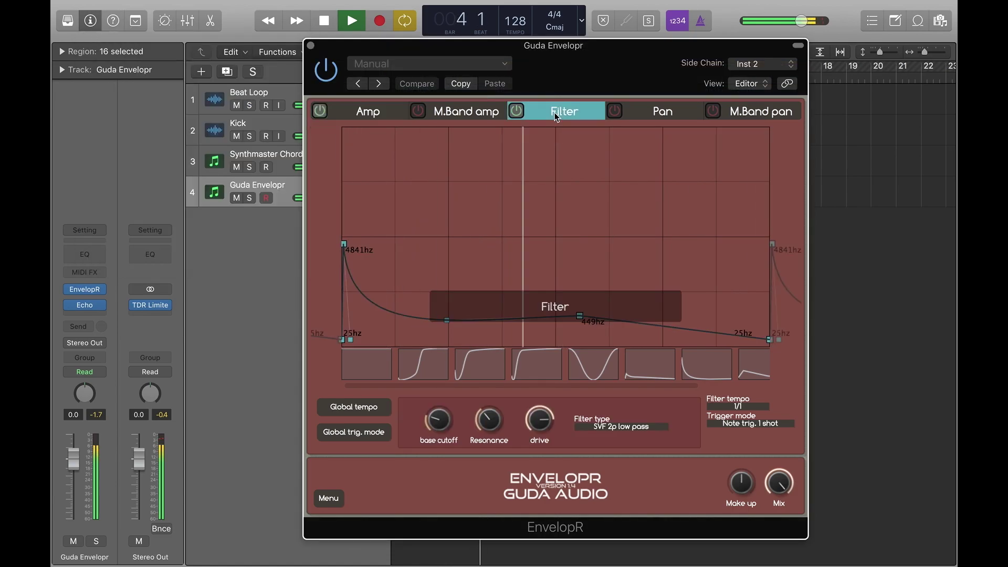
Step: Switch EnvelopR's filter type to Diode ladder and raise the base cutoff
{"action": "left_click", "coordinate": [595, 428]}
{"action": "scroll", "coordinate": [534, 419], "scroll_direction": "up", "scroll_amount": 2}
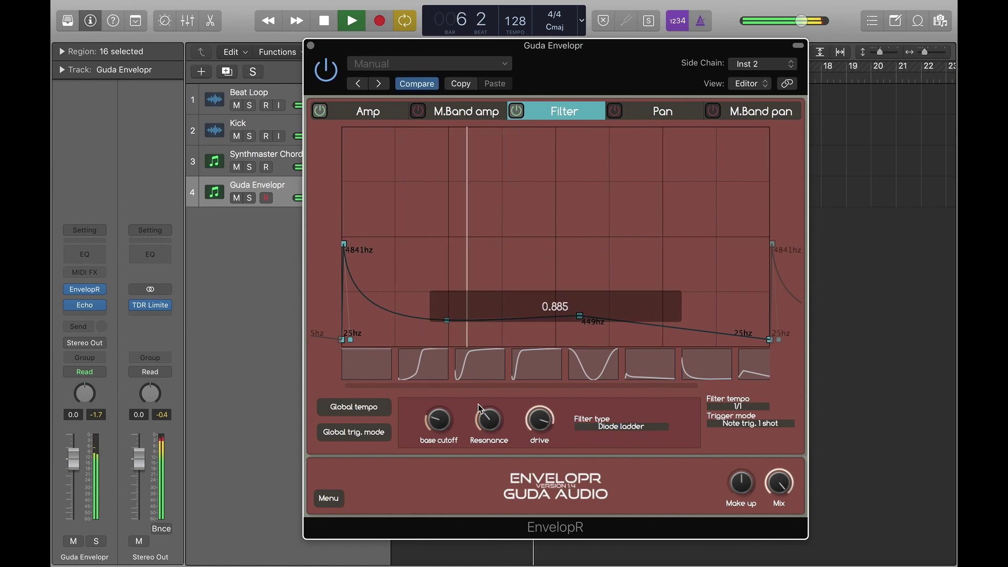
{"action": "left_click_drag", "start_coordinate": [444, 431], "coordinate": [441, 408]}
Step: Check the Amp envelope, then bring up the M.Band pan envelopes
{"action": "left_click", "coordinate": [387, 111]}
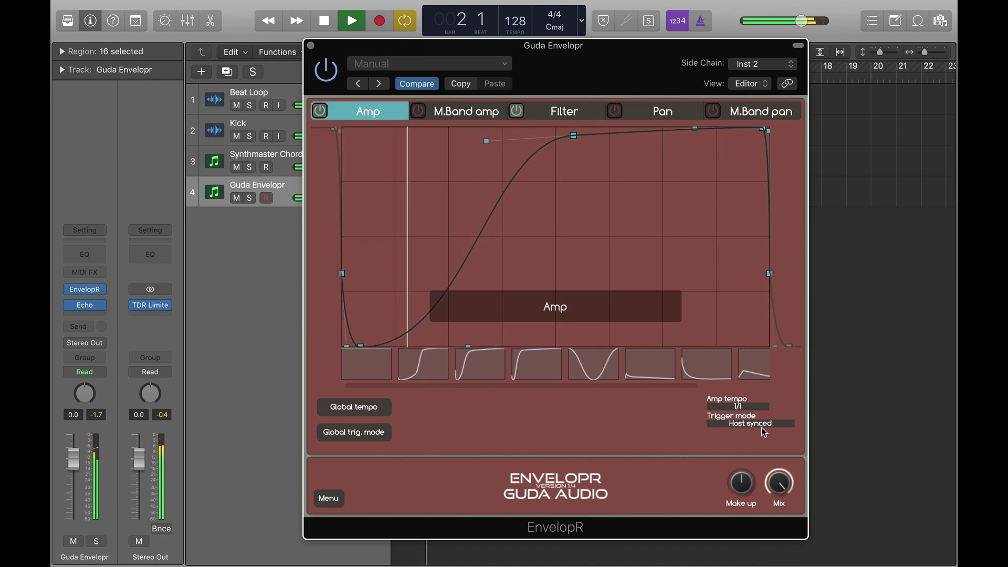
{"action": "left_click", "coordinate": [568, 114]}
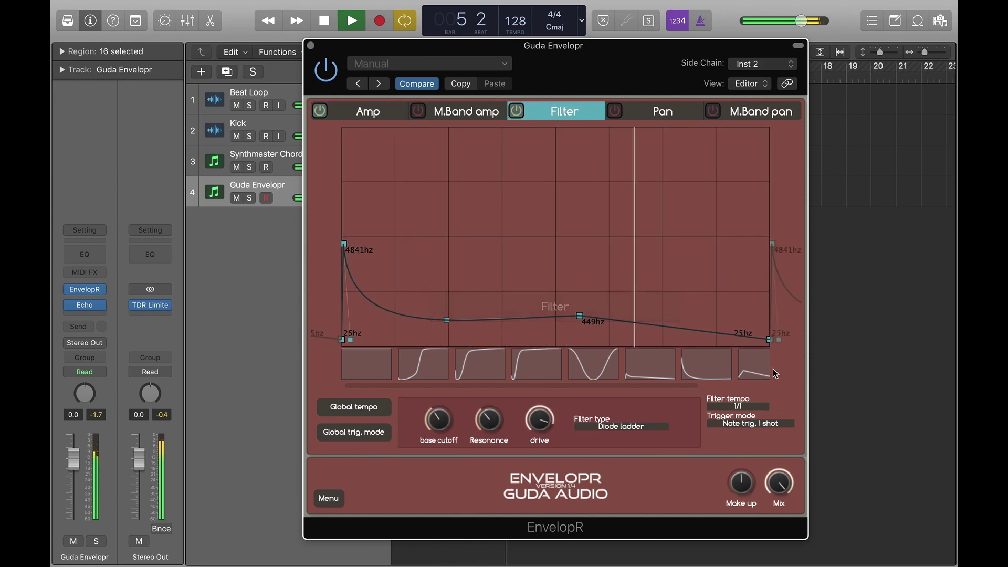
{"action": "left_click", "coordinate": [765, 113]}
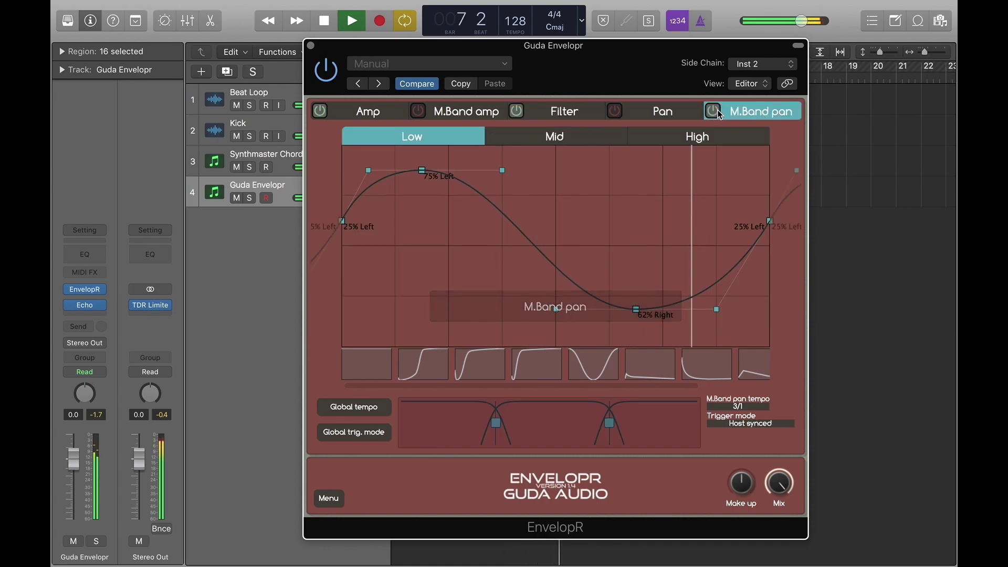
Step: Flatten the Low and Mid band pan envelopes and centre them
{"action": "left_click", "coordinate": [372, 365]}
{"action": "left_click_drag", "start_coordinate": [342, 146], "coordinate": [332, 251]}
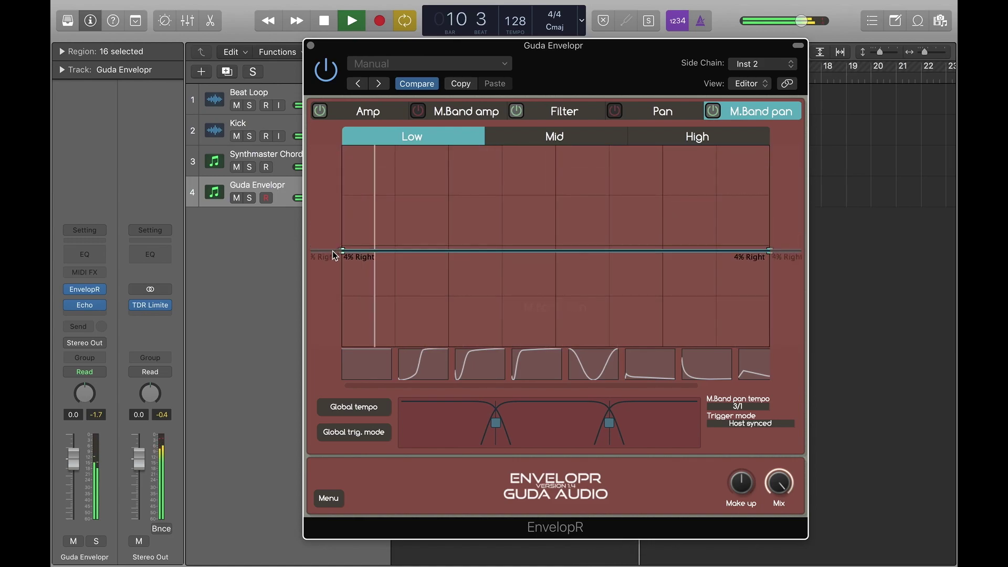
{"action": "left_click", "coordinate": [499, 137]}
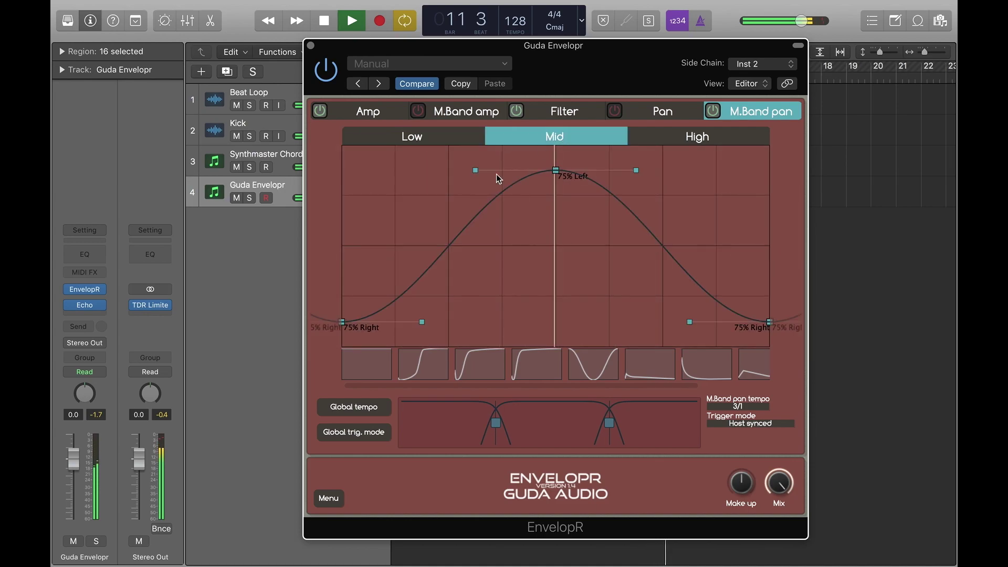
{"action": "left_click", "coordinate": [359, 357]}
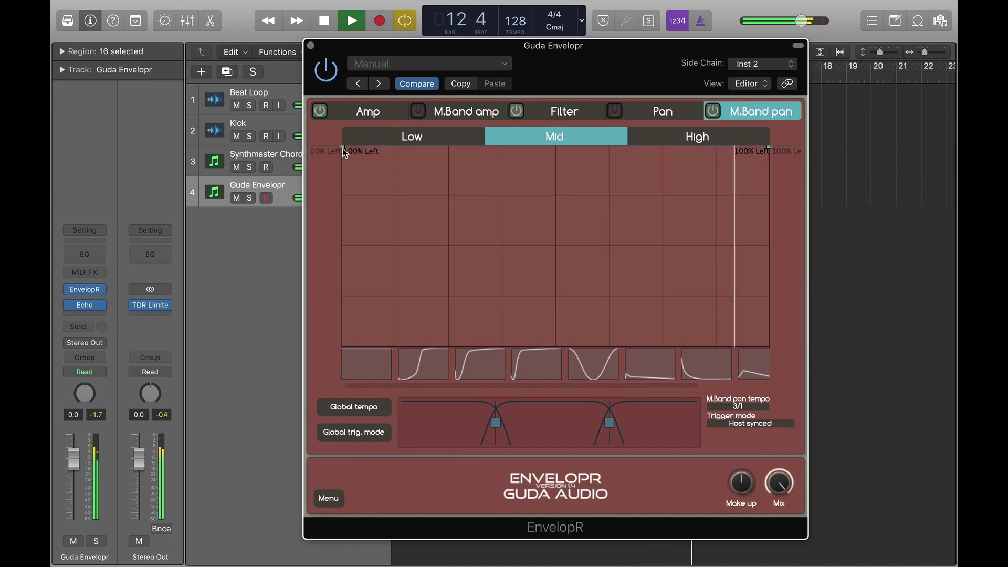
{"action": "left_click_drag", "start_coordinate": [342, 151], "coordinate": [332, 246]}
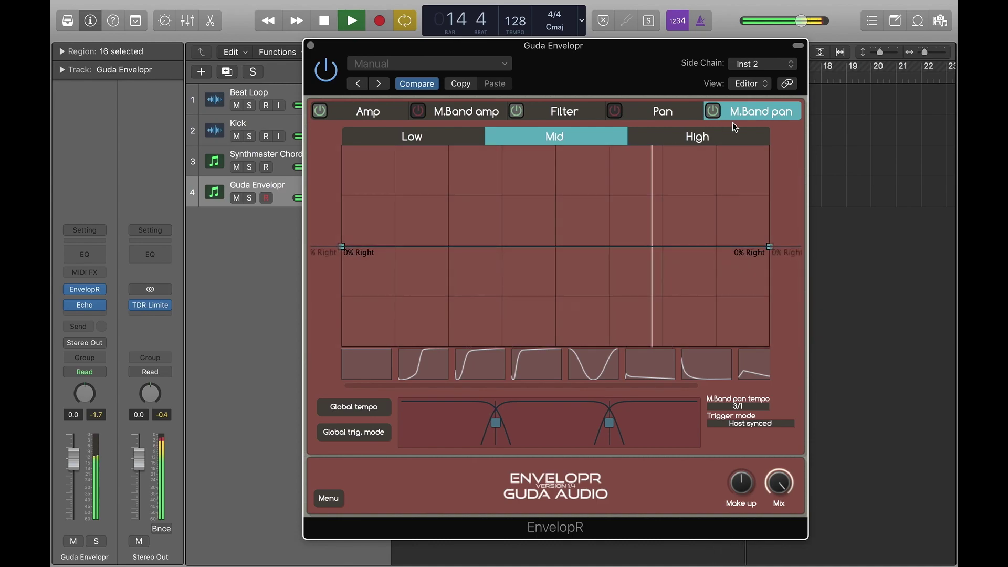
Step: Lower the upper crossover to 2709hz, set pan tempo to 1/1, and return to Filter
{"action": "left_click", "coordinate": [710, 135]}
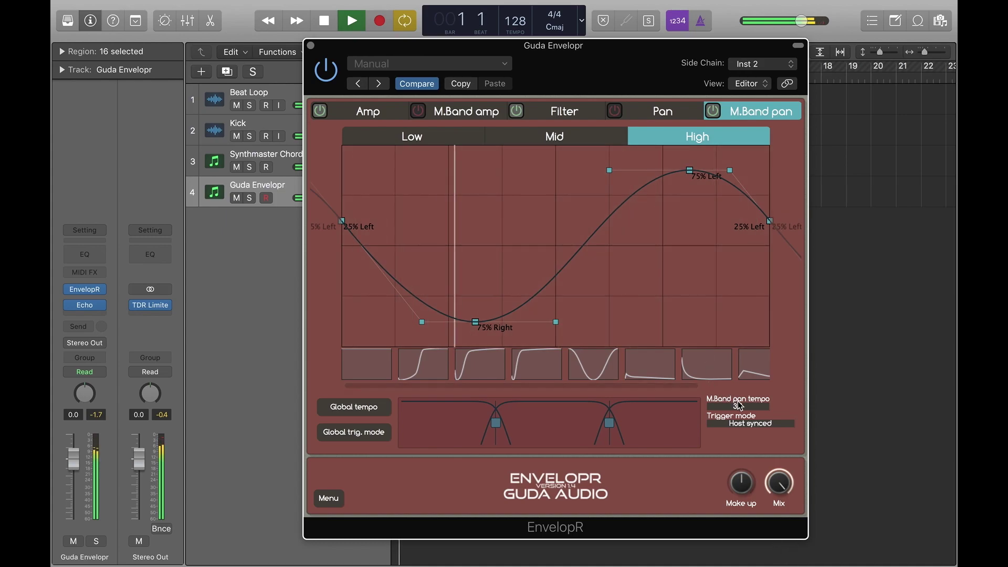
{"action": "scroll", "coordinate": [738, 408], "scroll_direction": "down", "scroll_amount": 1}
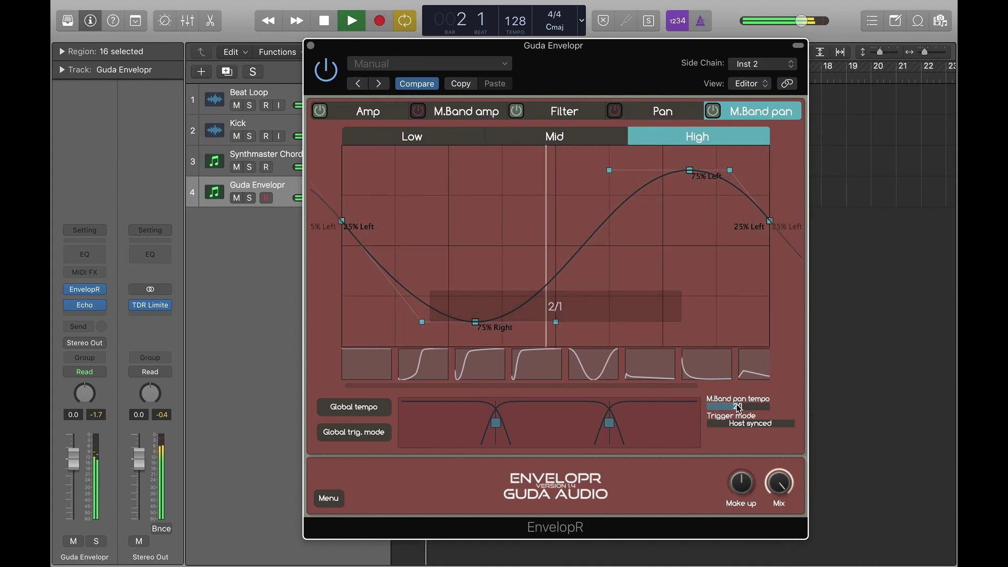
{"action": "left_click_drag", "start_coordinate": [610, 428], "coordinate": [568, 430]}
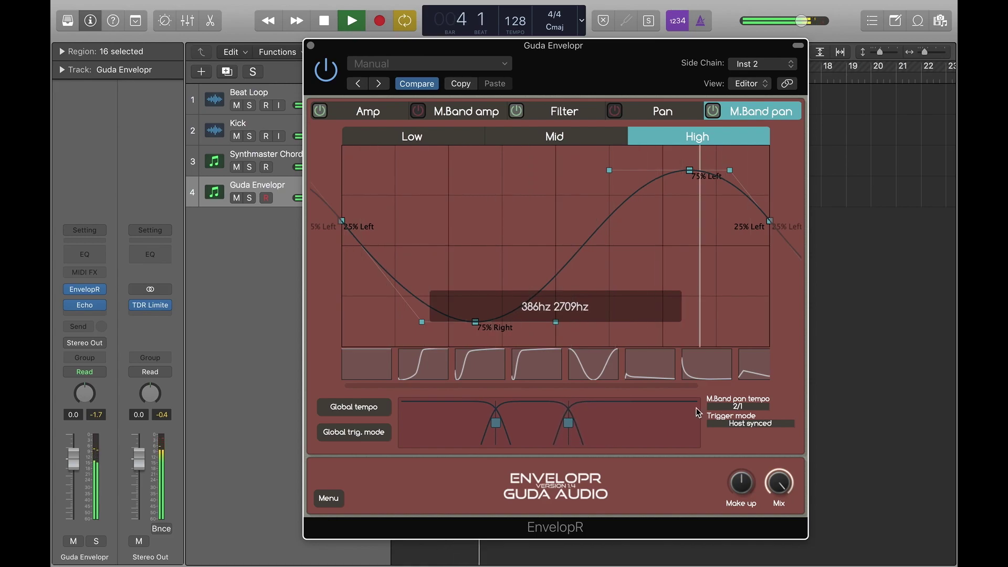
{"action": "left_click_drag", "start_coordinate": [738, 405], "coordinate": [736, 411]}
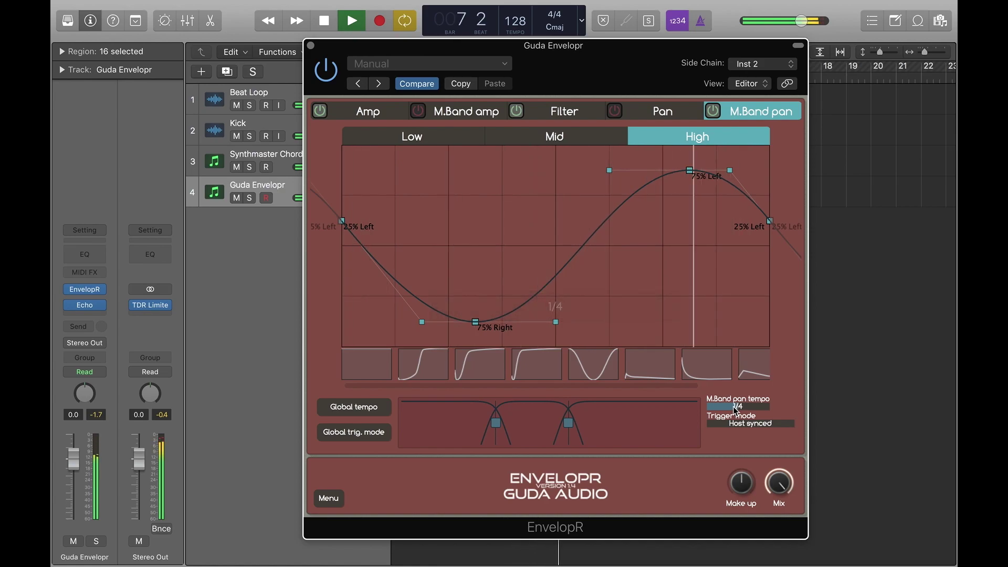
{"action": "scroll", "coordinate": [736, 410], "scroll_direction": "down", "scroll_amount": 1}
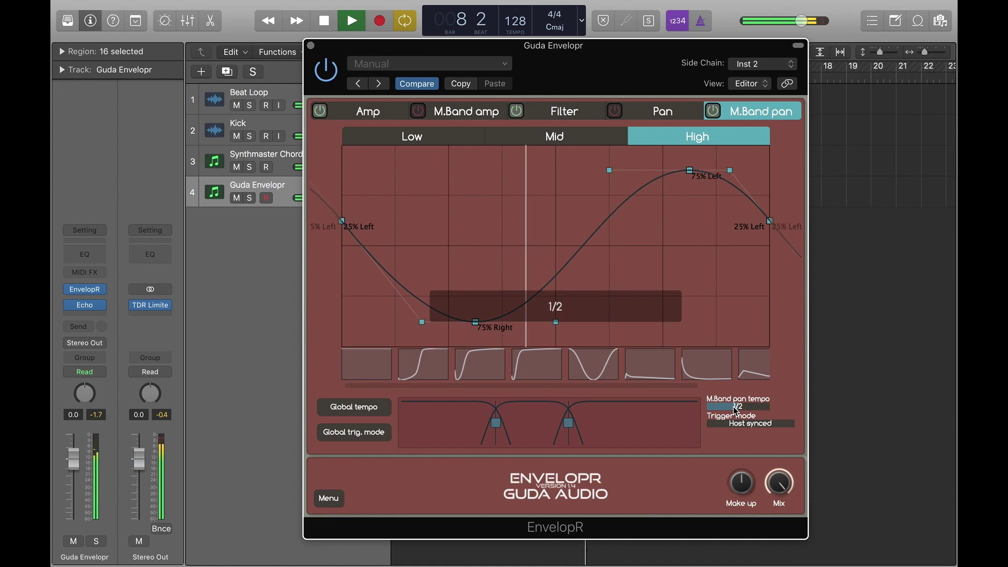
{"action": "scroll", "coordinate": [736, 410], "scroll_direction": "down", "scroll_amount": 1}
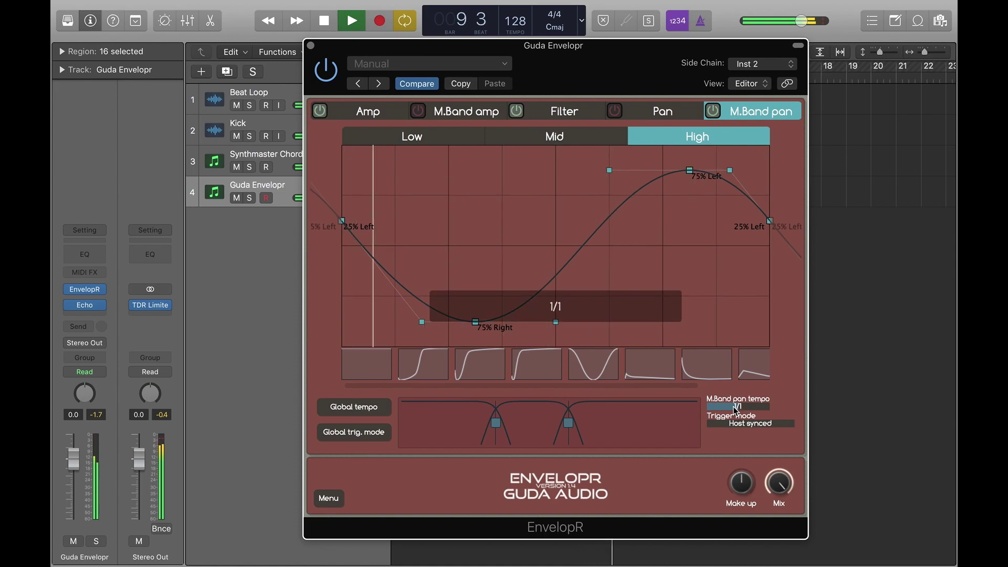
{"action": "left_click", "coordinate": [566, 116]}
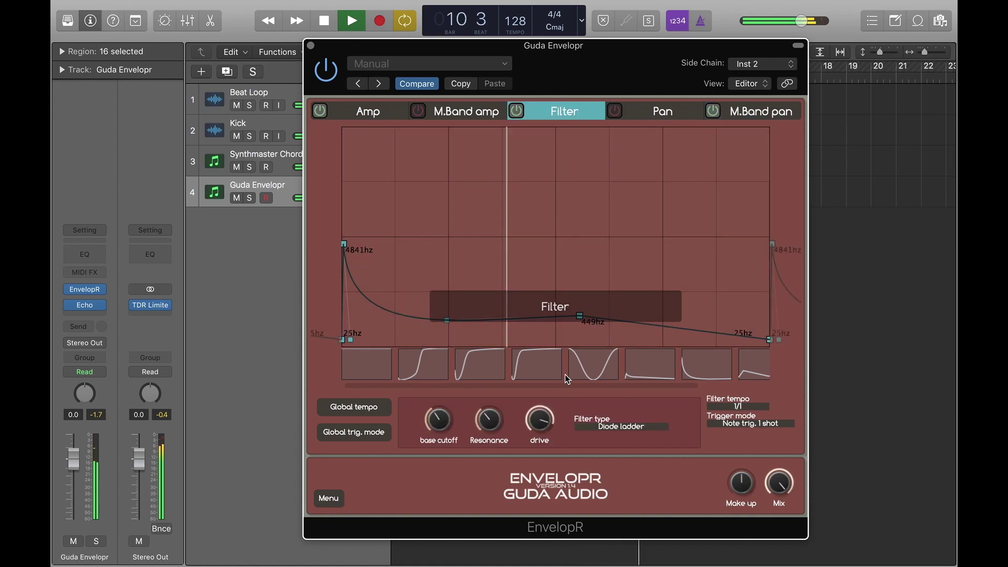
Step: Apply the last filter envelope shape preset and turn base cutoff and resonance down
{"action": "left_click", "coordinate": [748, 375]}
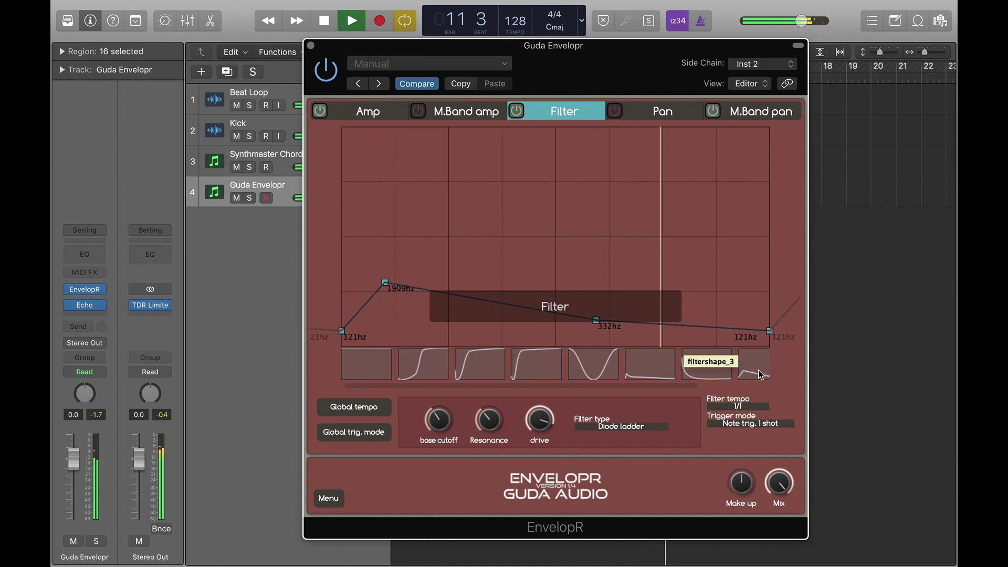
{"action": "left_click_drag", "start_coordinate": [453, 419], "coordinate": [429, 458]}
{"action": "left_click_drag", "start_coordinate": [495, 423], "coordinate": [486, 447]}
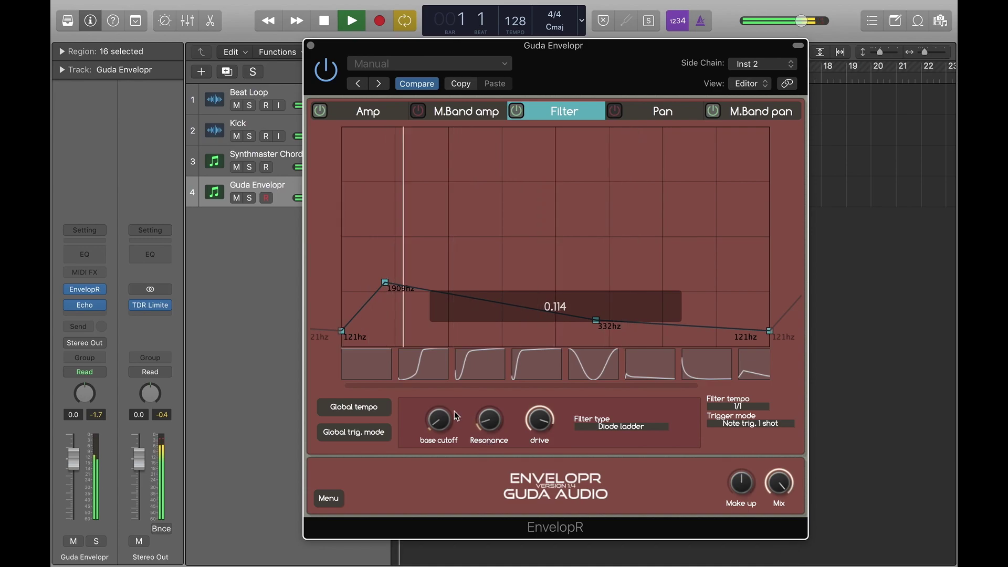
{"action": "left_click_drag", "start_coordinate": [443, 422], "coordinate": [442, 432]}
Step: Raise the filter peak node to 14011hz, move the window right, and stop playback
{"action": "left_click_drag", "start_coordinate": [386, 284], "coordinate": [396, 175]}
{"action": "left_click_drag", "start_coordinate": [549, 55], "coordinate": [685, 59]}
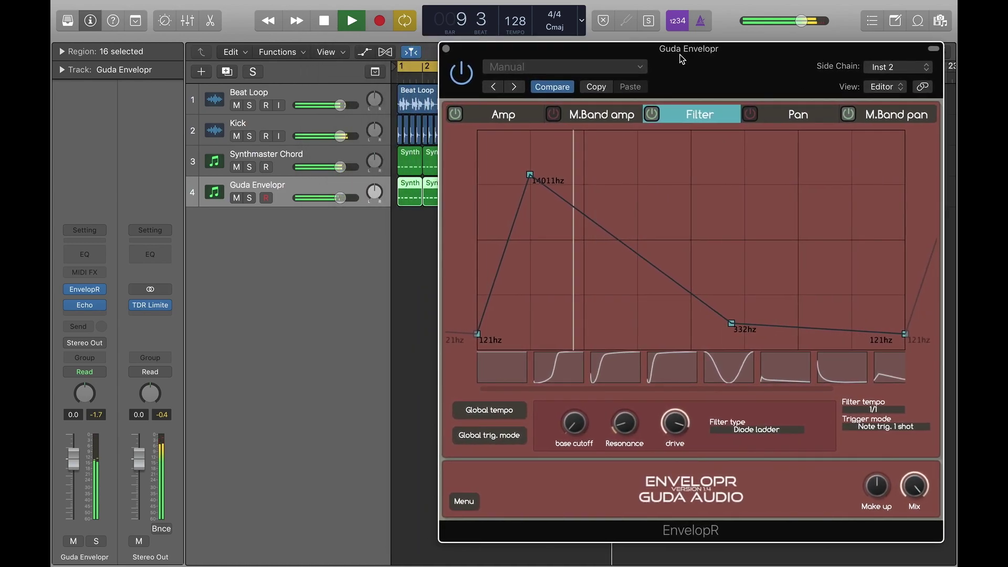
{"action": "left_click", "coordinate": [330, 26]}
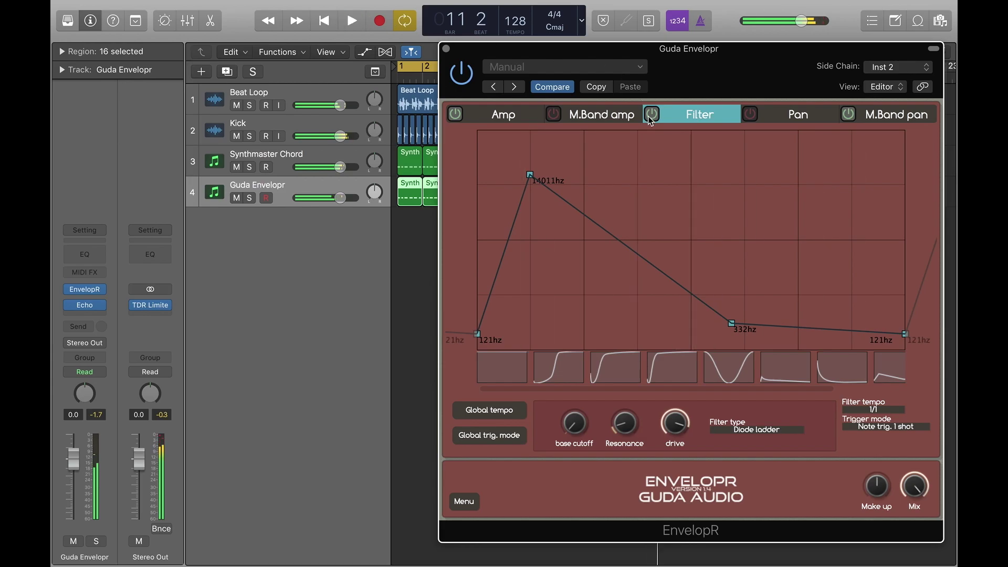